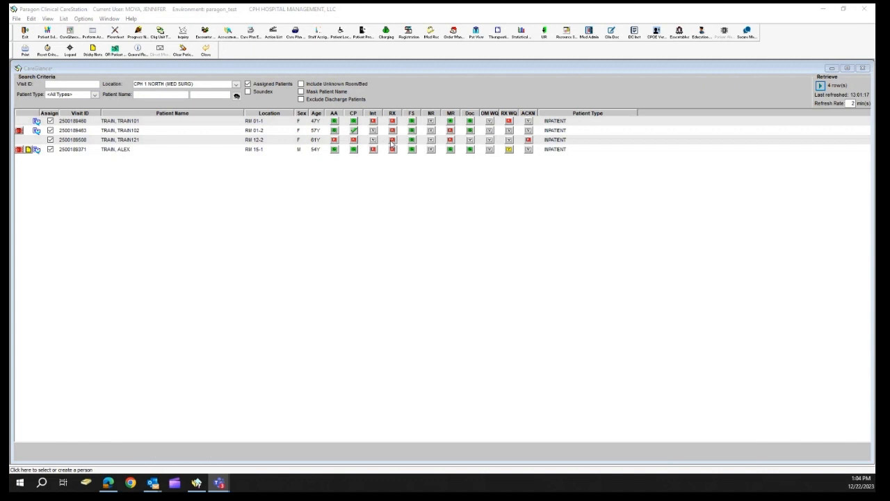
Open the flowsheet of the patient in RM 12-2 and expand its Vitals group.
{"action": "left_click", "coordinate": [272, 143]}
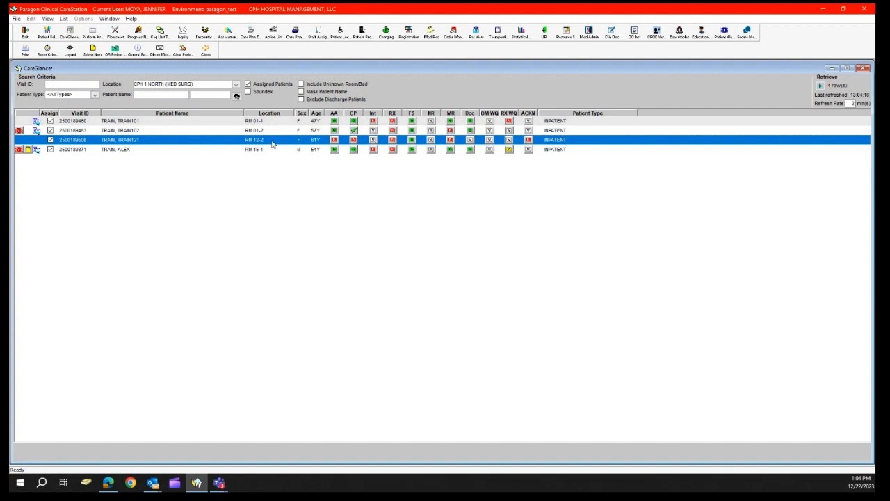
{"action": "left_click", "coordinate": [412, 140]}
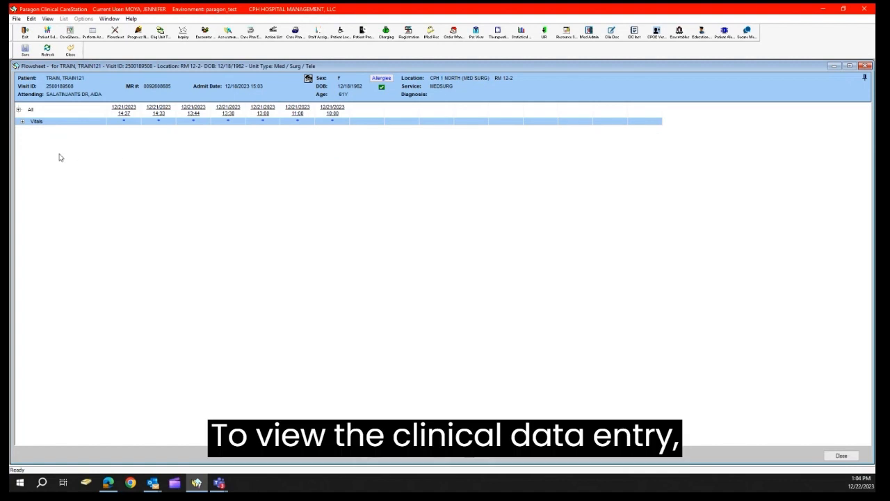
{"action": "left_click", "coordinate": [23, 115]}
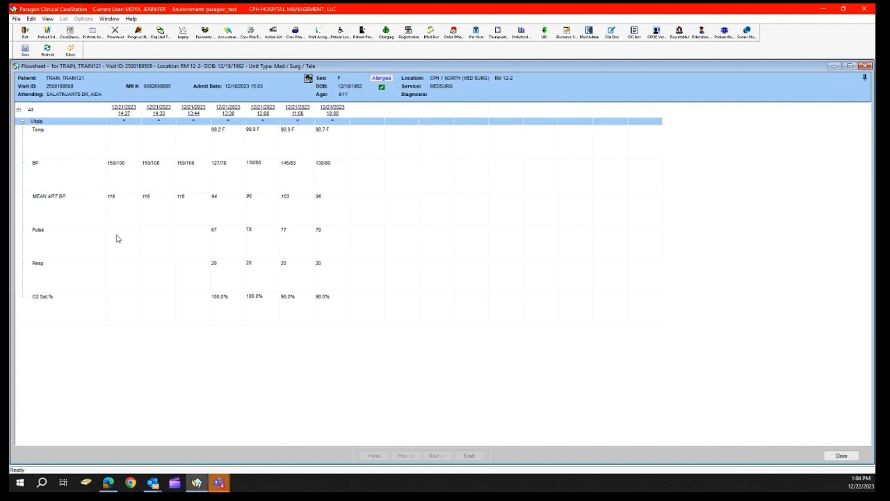
Create a new vital sign entry for the patient and set its time to 12:00.
{"action": "right_click", "coordinate": [341, 344]}
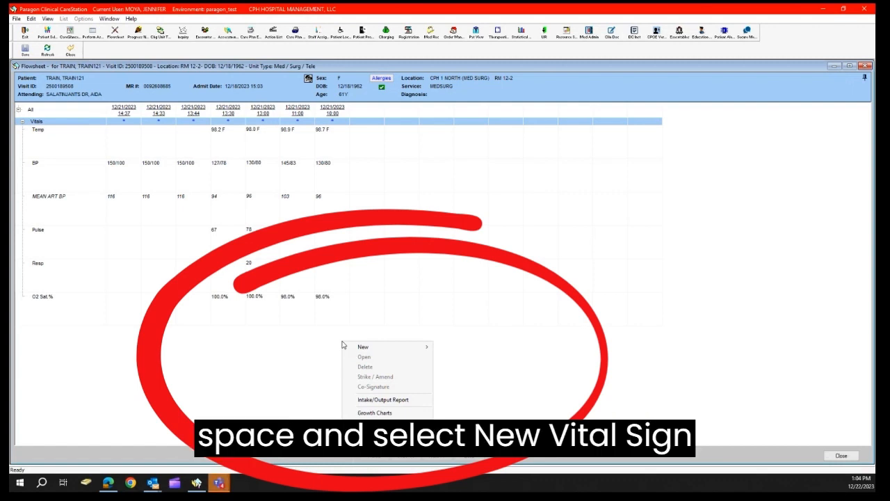
{"action": "mouse_move", "coordinate": [385, 346]}
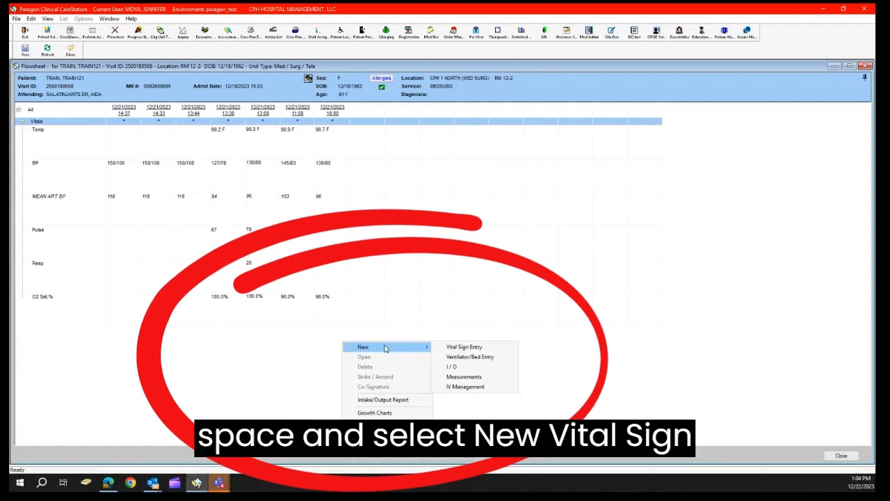
{"action": "left_click", "coordinate": [445, 347]}
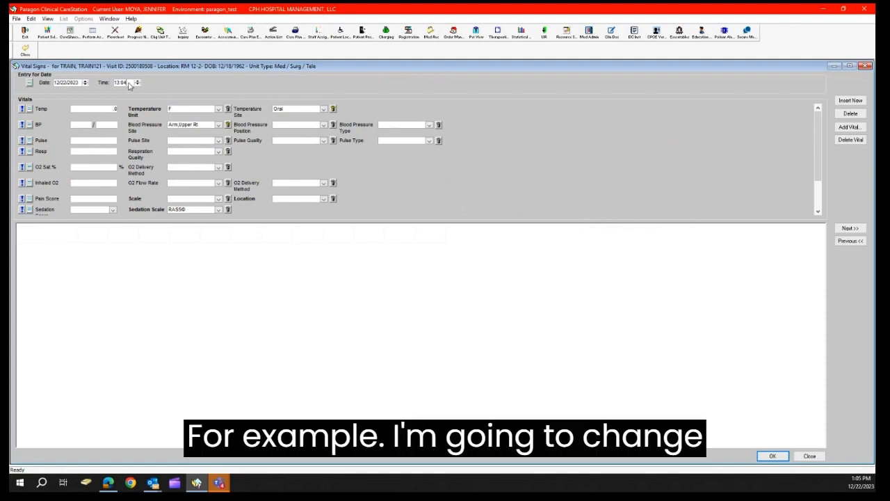
{"action": "key", "text": "BackSpace"}
{"action": "key", "text": "BackSpace"}
{"action": "key", "text": "BackSpace"}
{"action": "key", "text": "BackSpace"}
{"action": "type", "text": "12"}
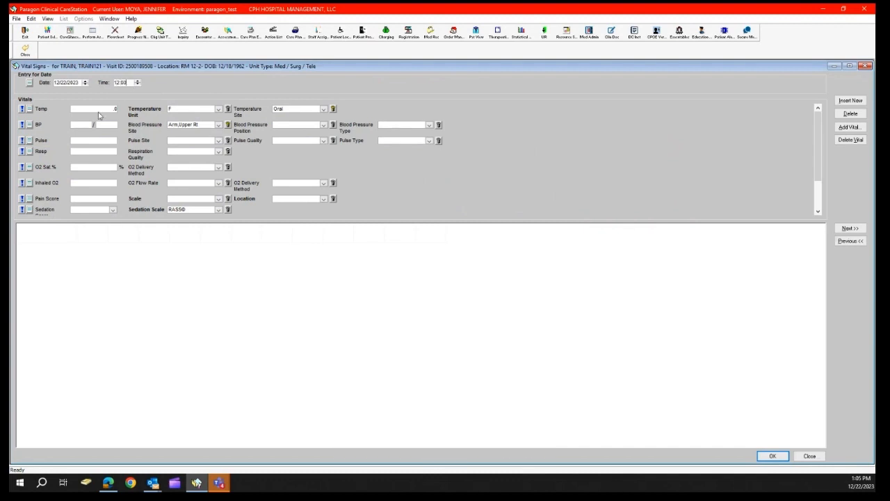
Enter a temperature of 98.0 for the 12:00 entry, keeping F as the temperature unit.
{"action": "type", "text": "98"}
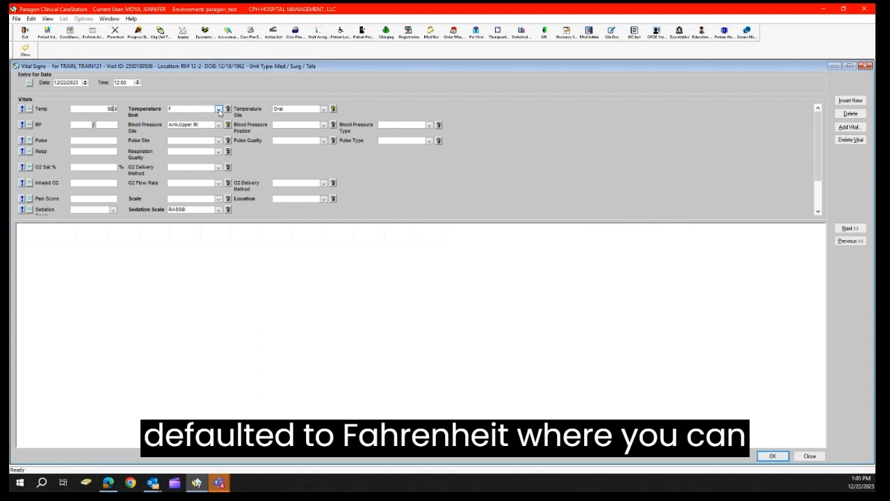
{"action": "left_click", "coordinate": [218, 110]}
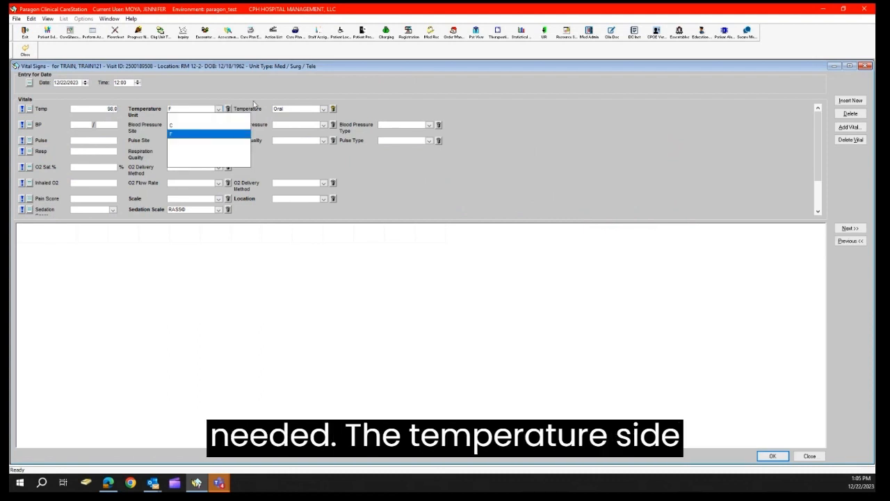
{"action": "left_click", "coordinate": [254, 104]}
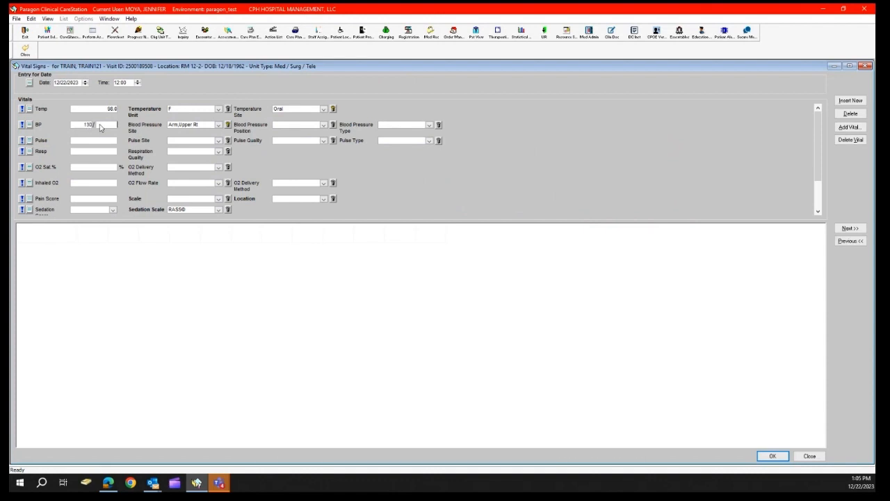
Record a blood pressure of 130/80 with site Arm,Upper Rt, position Fowlers and type NIBP.
{"action": "type", "text": "80"}
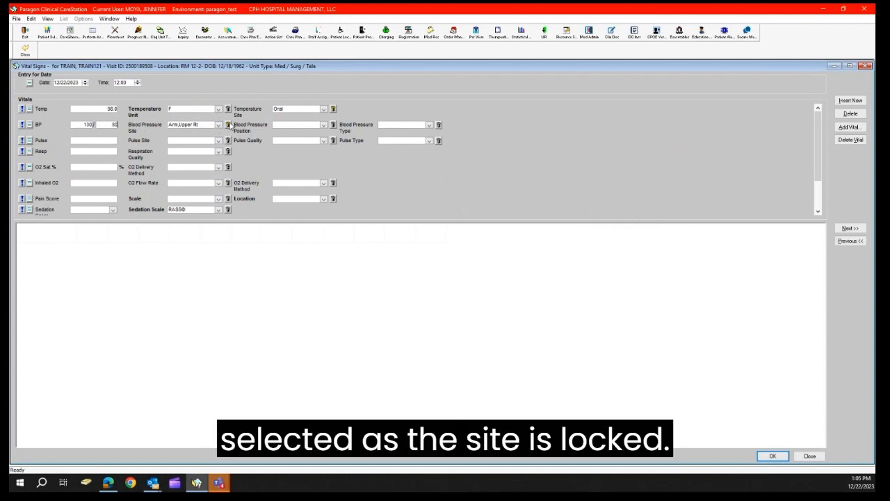
{"action": "left_click", "coordinate": [219, 126]}
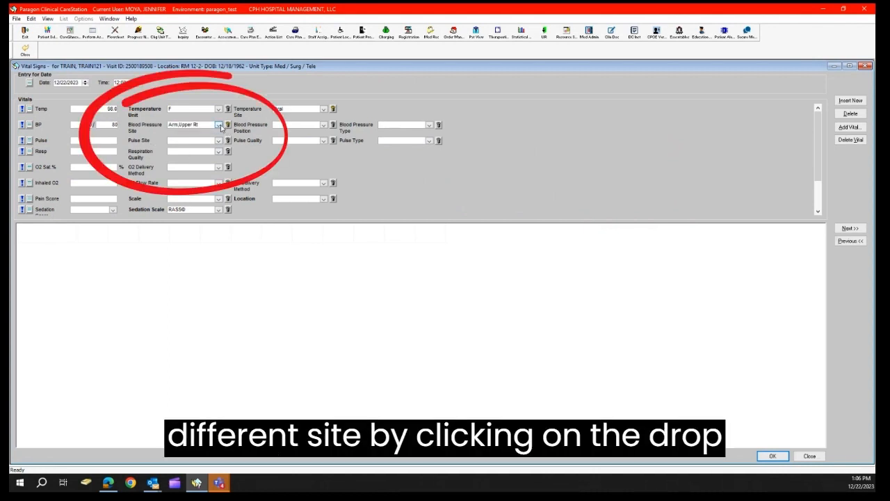
{"action": "left_click", "coordinate": [220, 125]}
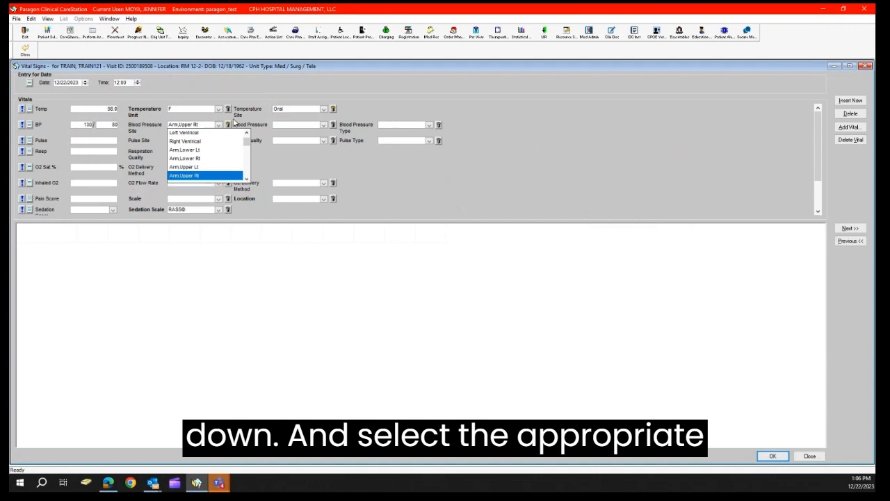
{"action": "left_click", "coordinate": [234, 122]}
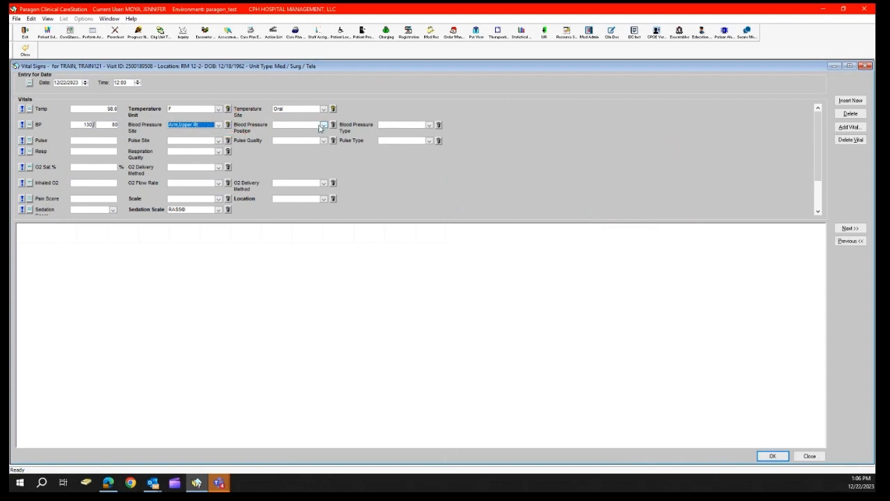
{"action": "left_click", "coordinate": [322, 125]}
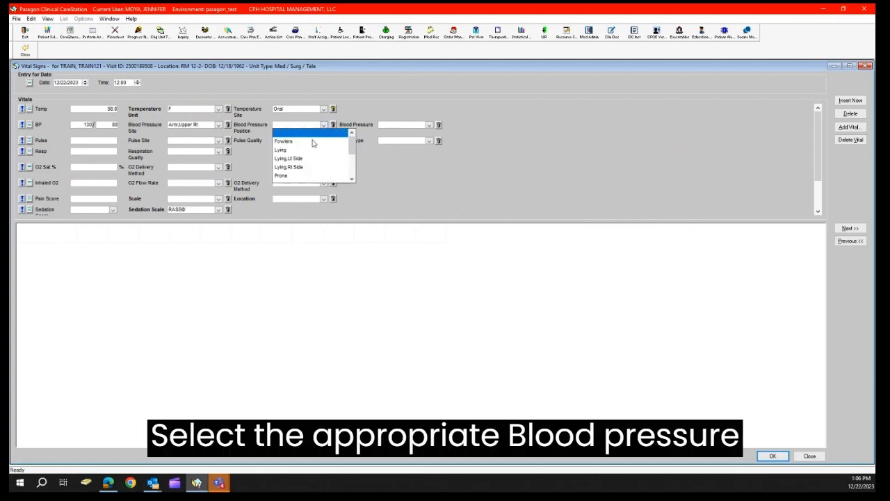
{"action": "left_click", "coordinate": [314, 142]}
{"action": "left_click", "coordinate": [429, 125]}
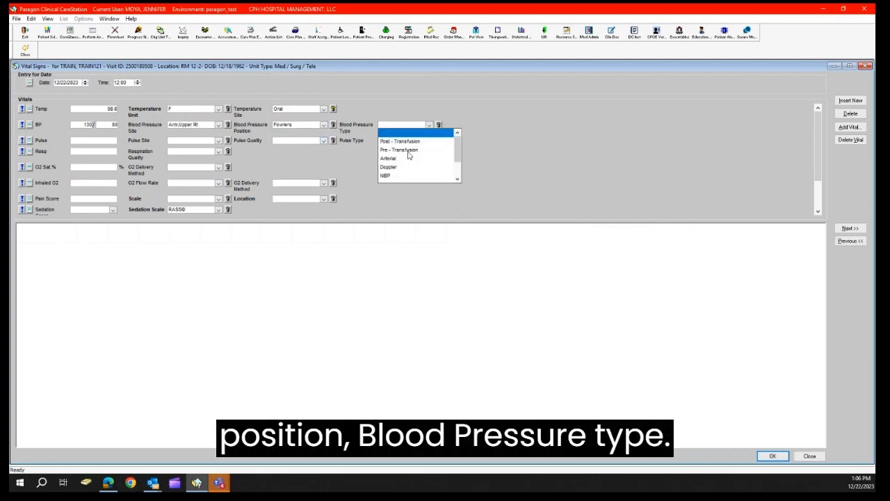
{"action": "scroll", "coordinate": [407, 155], "scroll_direction": "down", "scroll_amount": 2}
{"action": "left_click", "coordinate": [386, 150]}
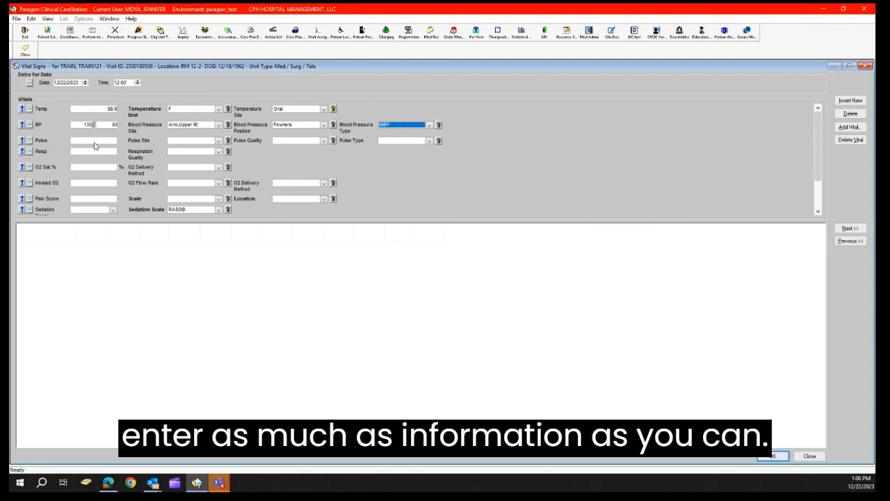
Enter a pulse of 71, respirations of 20 and an O2 saturation of 100%.
{"action": "left_click", "coordinate": [95, 144]}
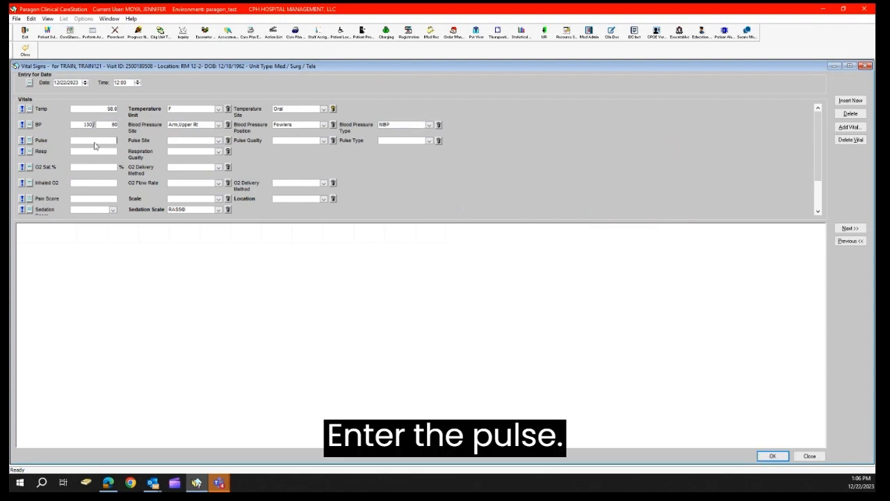
{"action": "type", "text": "71"}
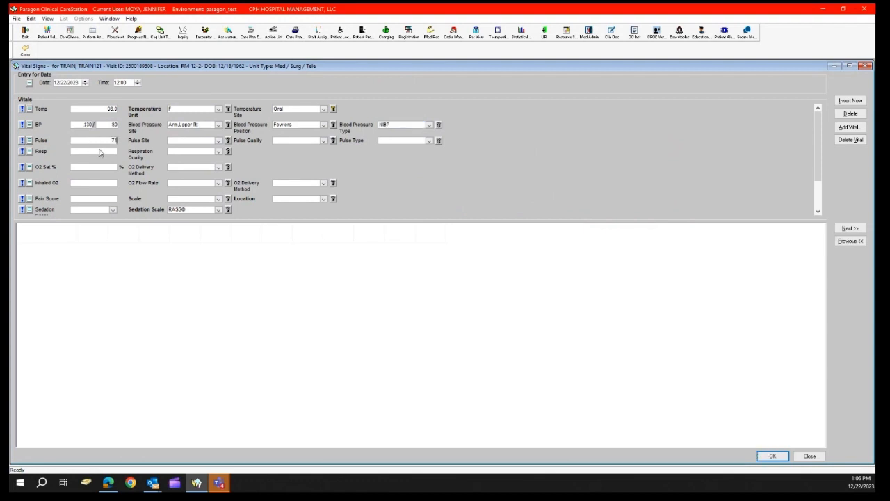
{"action": "type", "text": "2"}
{"action": "type", "text": "100"}
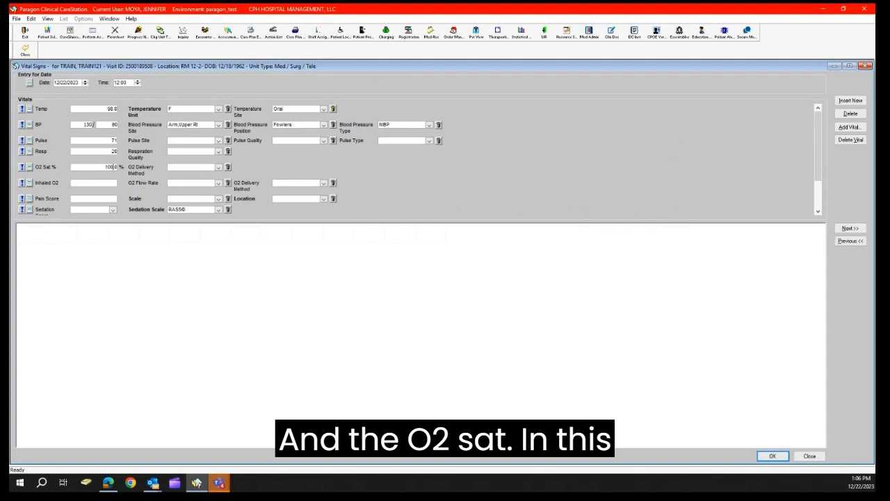
{"action": "scroll", "coordinate": [107, 169], "scroll_direction": "down", "scroll_amount": 1}
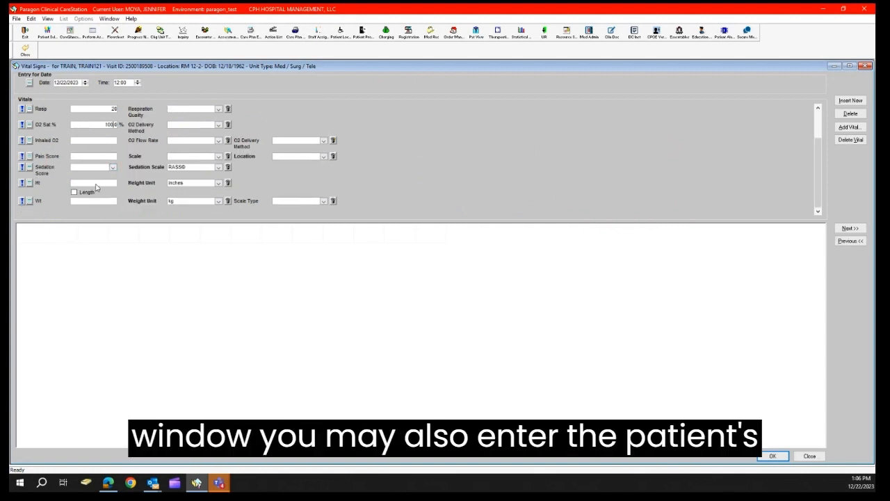
{"action": "left_click", "coordinate": [96, 183]}
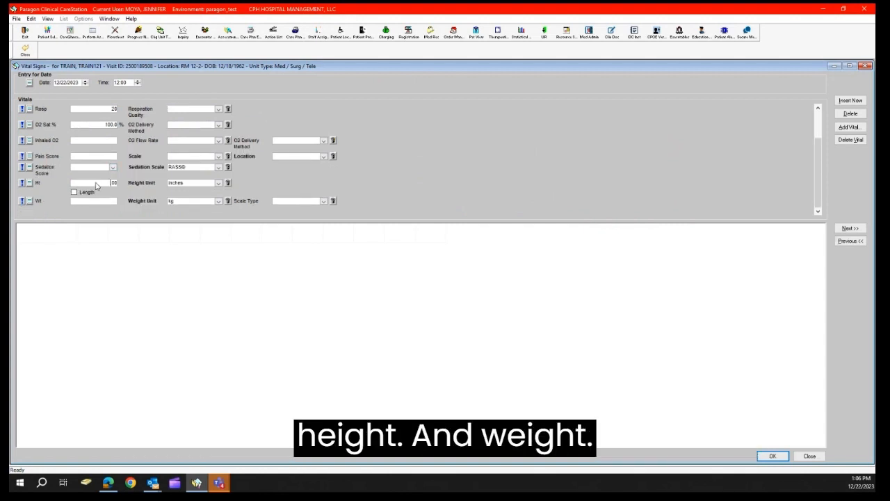
{"action": "left_click", "coordinate": [104, 203]}
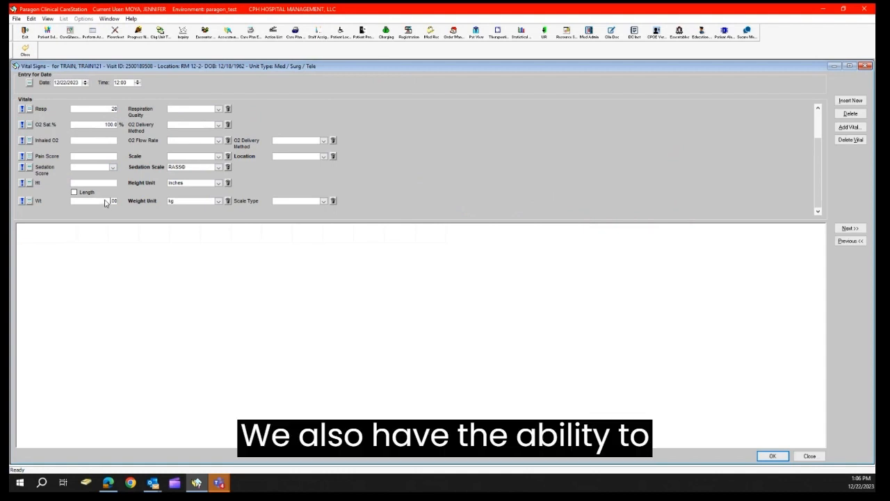
{"action": "scroll", "coordinate": [103, 195], "scroll_direction": "up", "scroll_amount": 3}
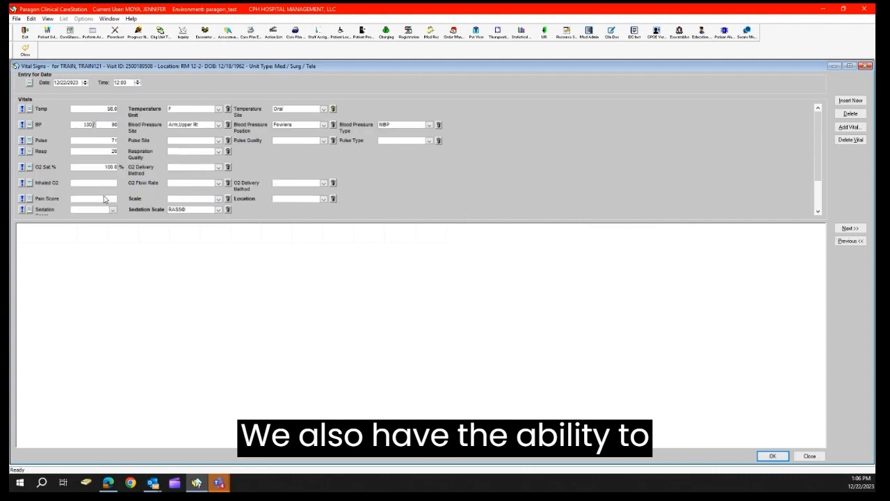
Attach a note reading "Test" to the temperature value.
{"action": "left_click", "coordinate": [30, 110]}
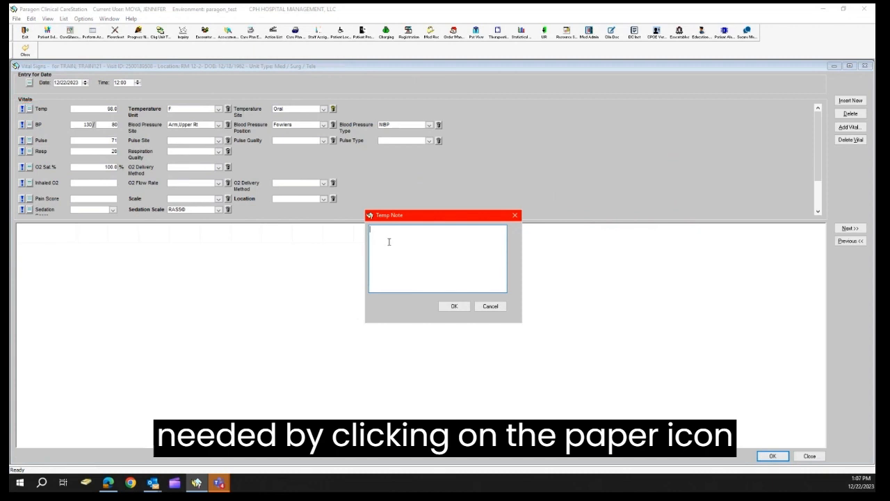
{"action": "type", "text": "Test"}
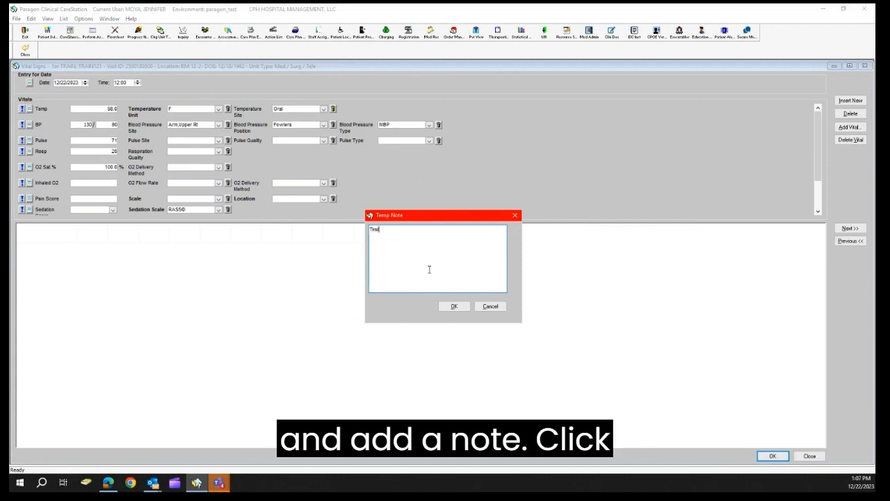
{"action": "left_click", "coordinate": [454, 306]}
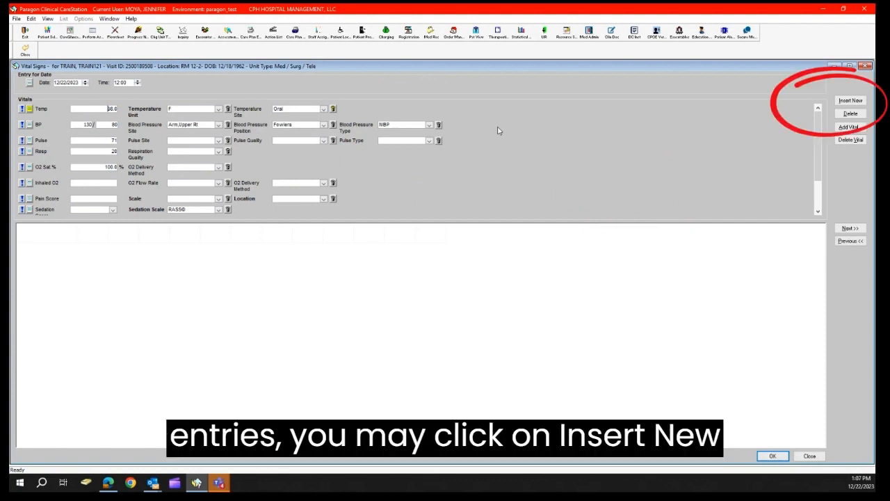
Insert a second vital sign entry, setting its time to 12:30 and its temperature to 98.2 F.
{"action": "left_click", "coordinate": [849, 102]}
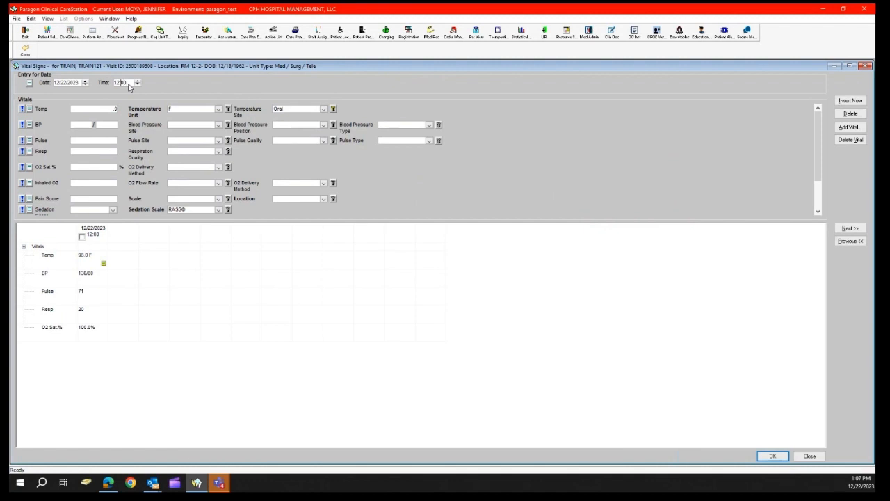
{"action": "type", "text": "3"}
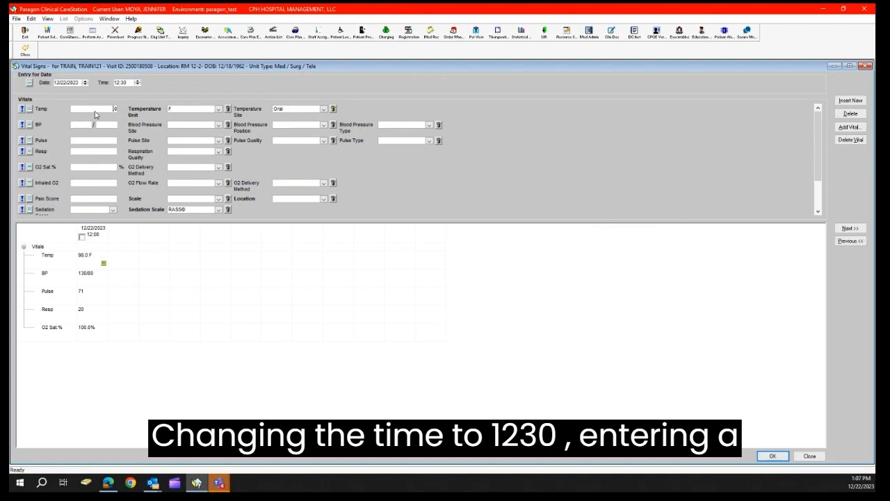
{"action": "type", "text": "98.2"}
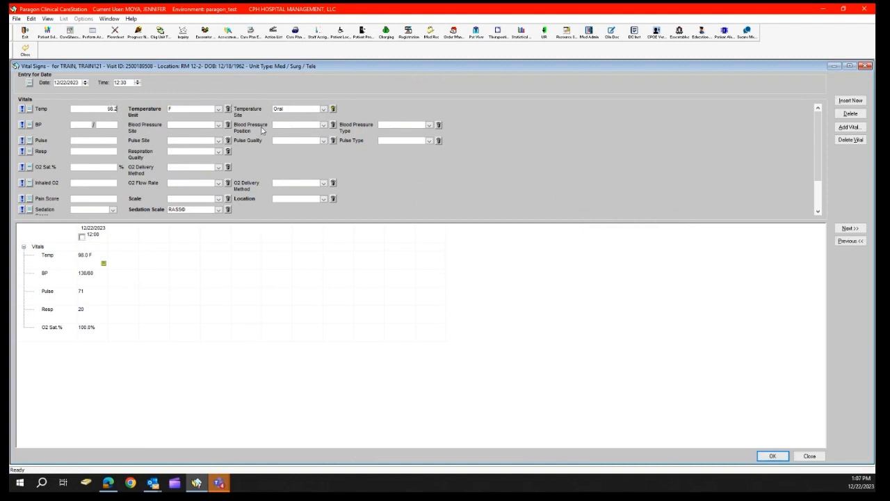
Record a blood pressure of 128/75 for the 12:30 entry with site Arm,Upper Lt, position Fowlers and type NIBP.
{"action": "left_click", "coordinate": [81, 127]}
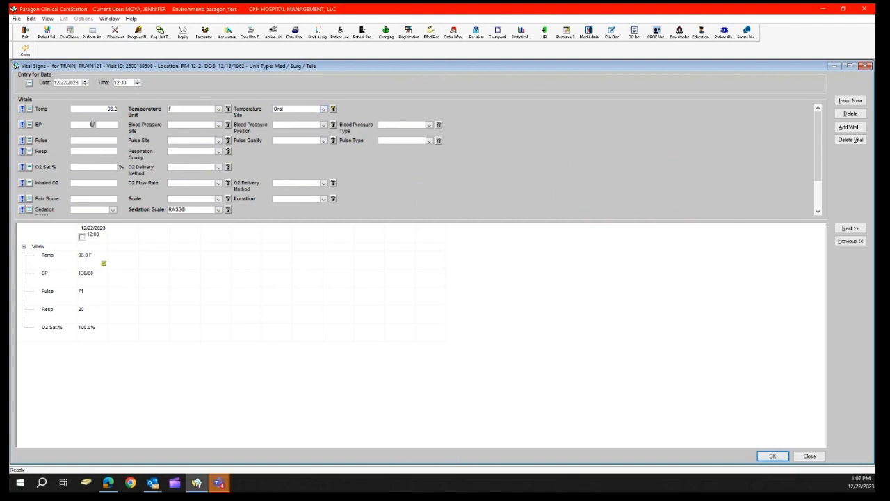
{"action": "type", "text": "128/75"}
{"action": "left_click", "coordinate": [218, 125]}
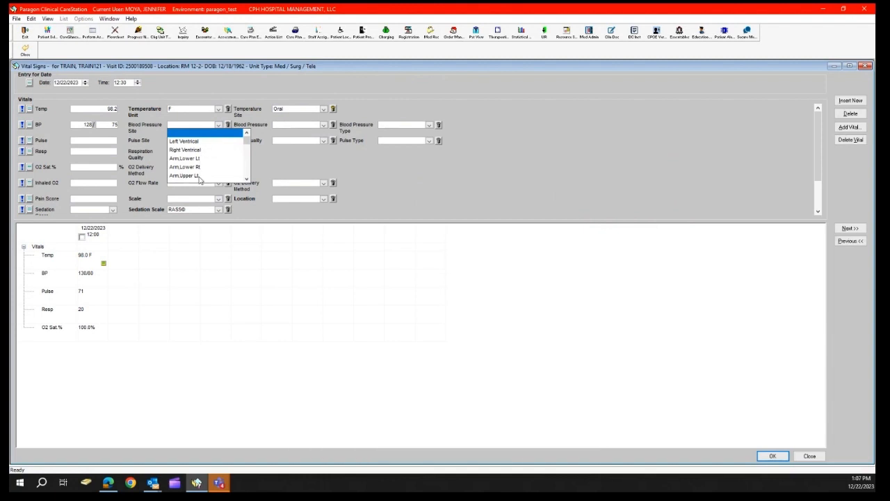
{"action": "left_click", "coordinate": [199, 179]}
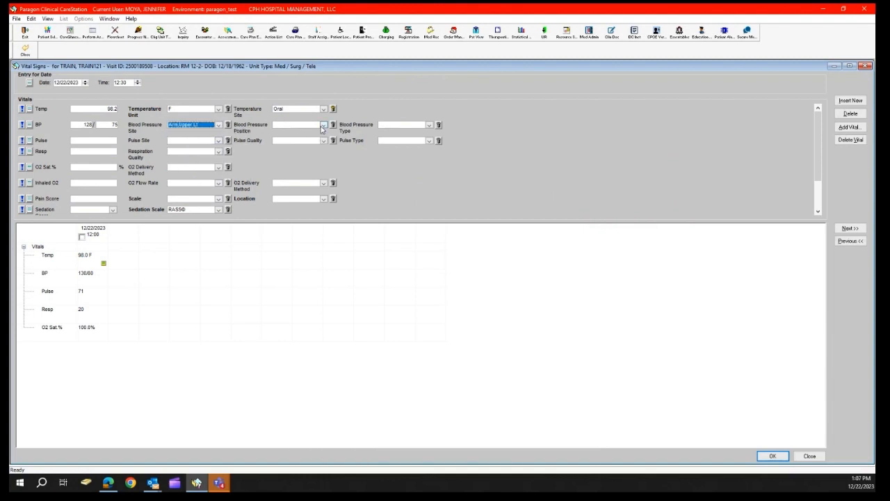
{"action": "left_click", "coordinate": [322, 128]}
{"action": "left_click", "coordinate": [301, 143]}
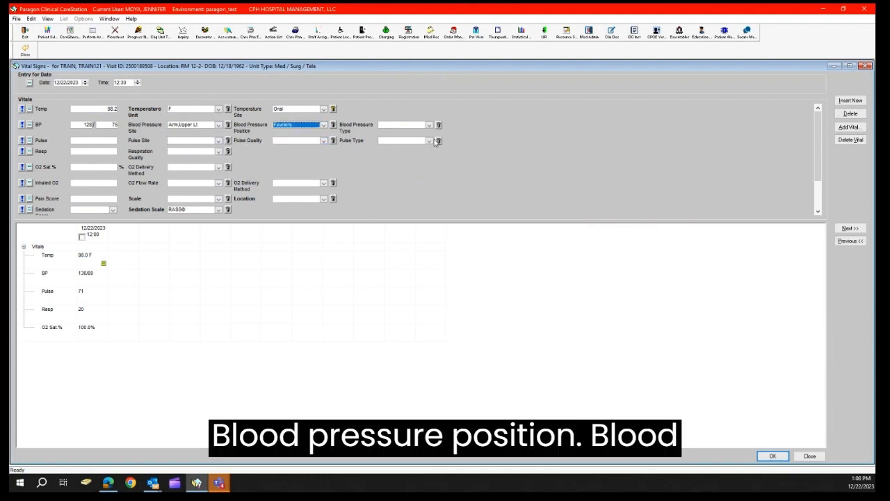
{"action": "left_click", "coordinate": [430, 126]}
{"action": "left_click", "coordinate": [411, 175]}
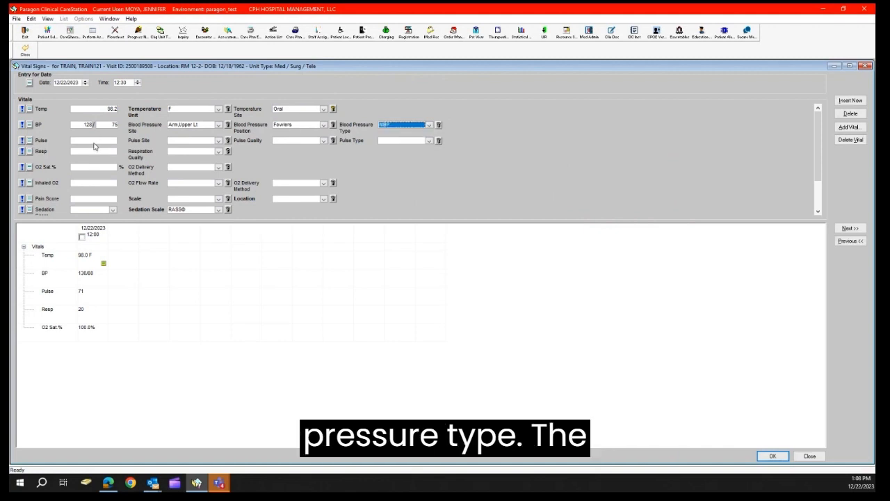
Enter a pulse of 68, respirations of 20 and an O2 saturation of 100% for the 12:30 entry, and save the vitals.
{"action": "left_click", "coordinate": [95, 144]}
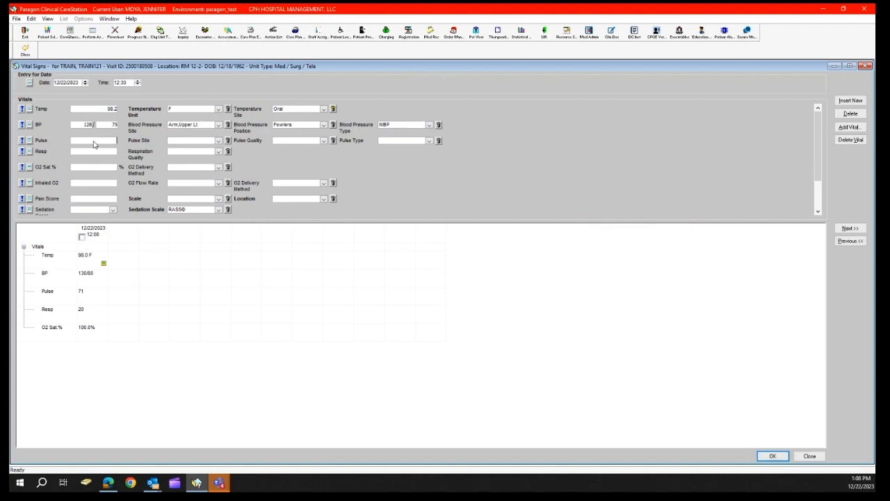
{"action": "type", "text": "68"}
{"action": "type", "text": "2"}
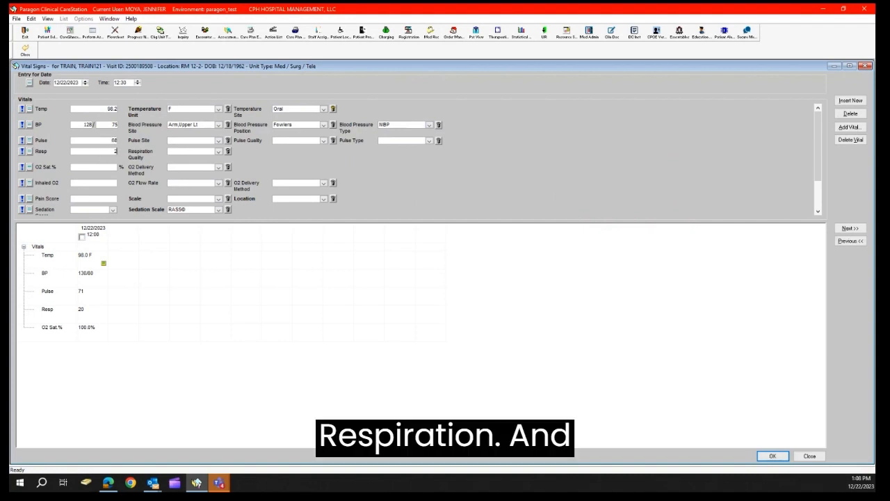
{"action": "type", "text": "0"}
{"action": "left_click", "coordinate": [101, 168]}
{"action": "type", "text": "100"}
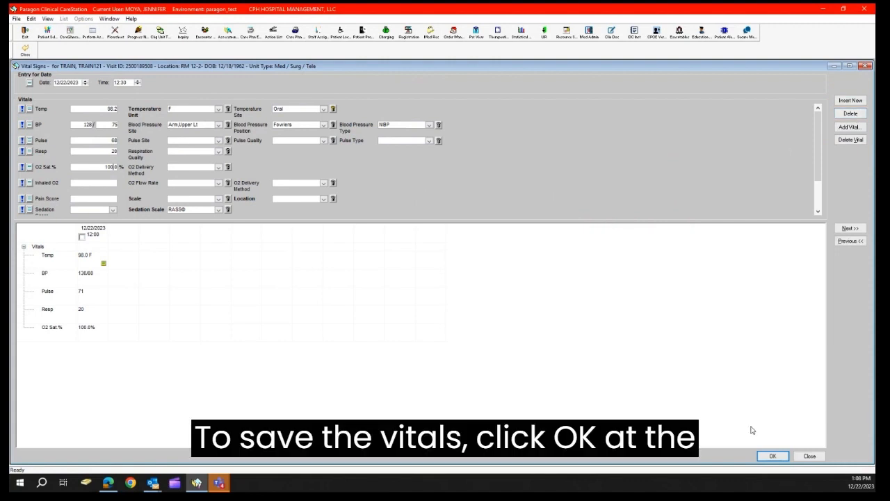
{"action": "left_click", "coordinate": [773, 456]}
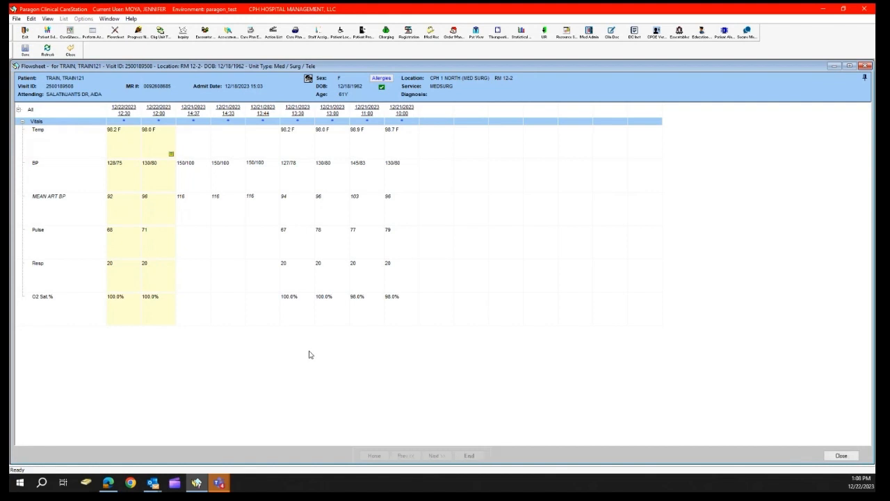
Start a new intake and output entry with a noon meal intake of 100% and an oral intake of 25.
{"action": "right_click", "coordinate": [243, 342]}
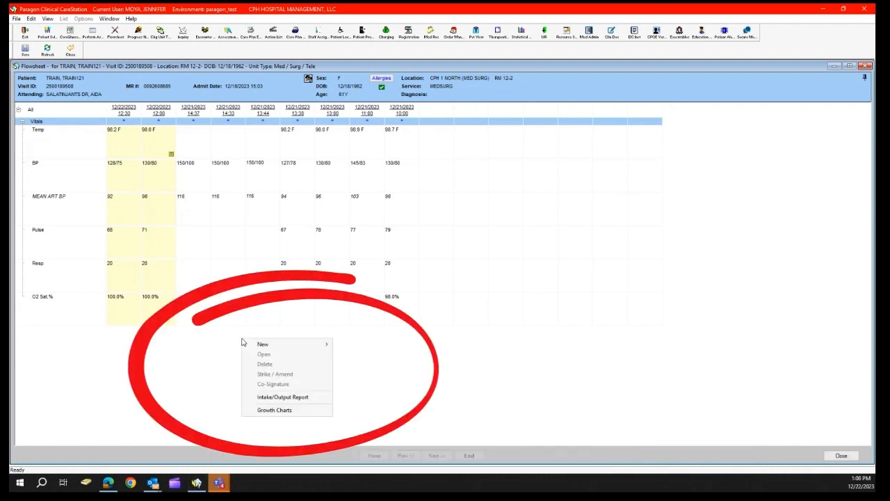
{"action": "mouse_move", "coordinate": [287, 349]}
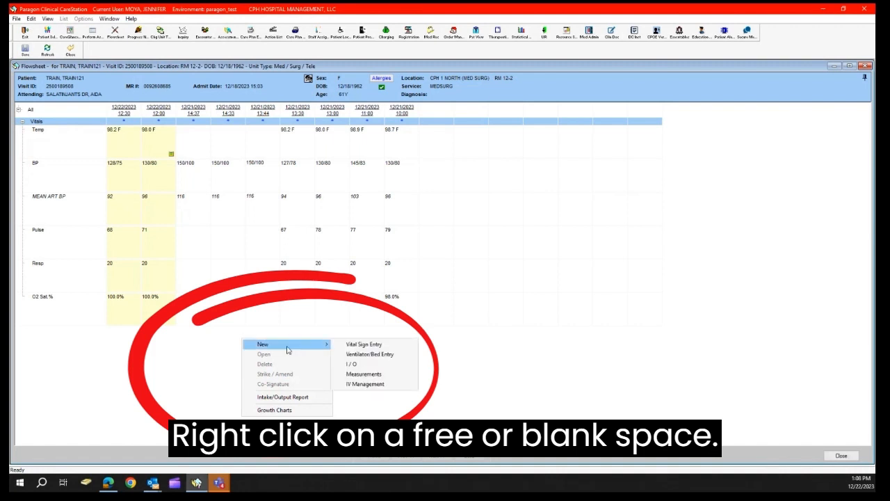
{"action": "left_click", "coordinate": [371, 366]}
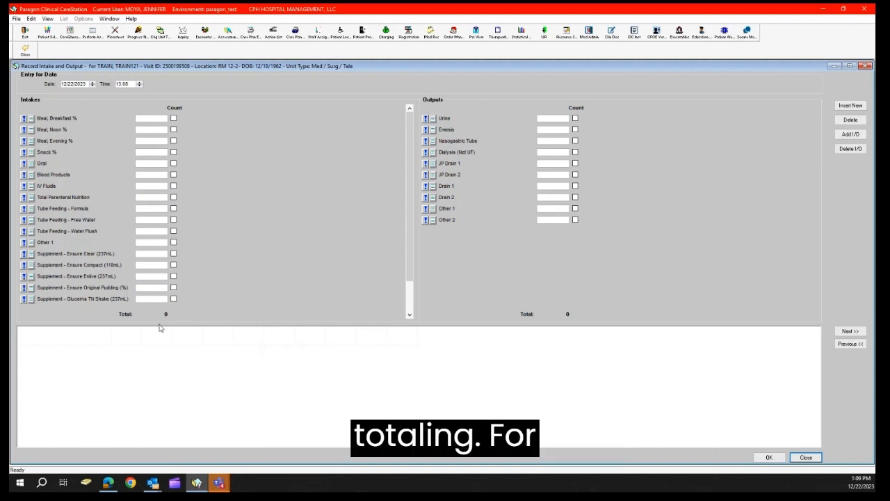
{"action": "left_click", "coordinate": [155, 121]}
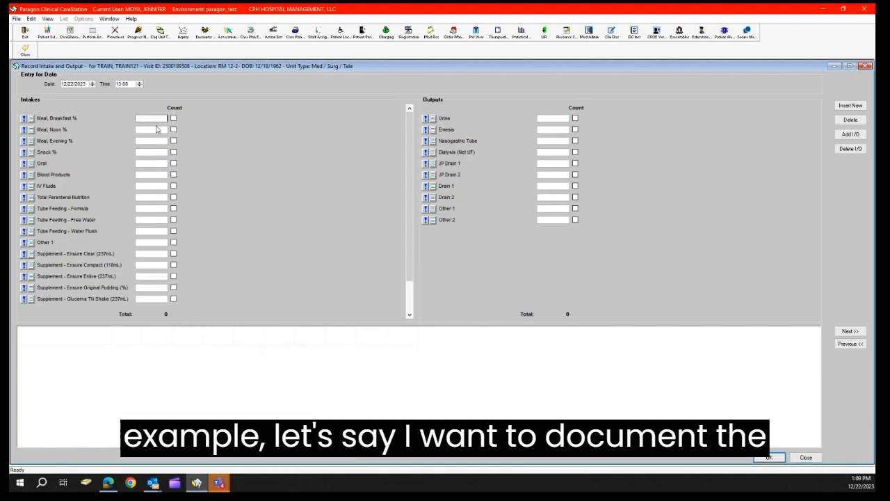
{"action": "left_click", "coordinate": [157, 130]}
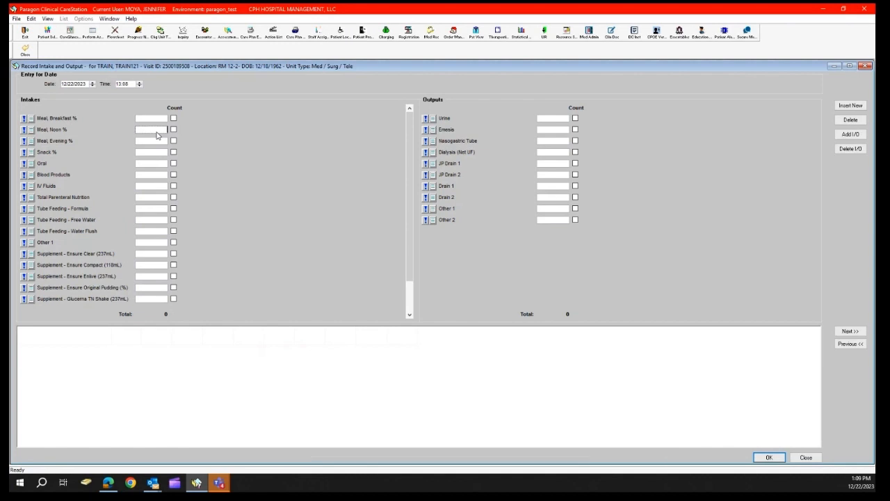
{"action": "type", "text": "100"}
{"action": "left_click", "coordinate": [158, 167]}
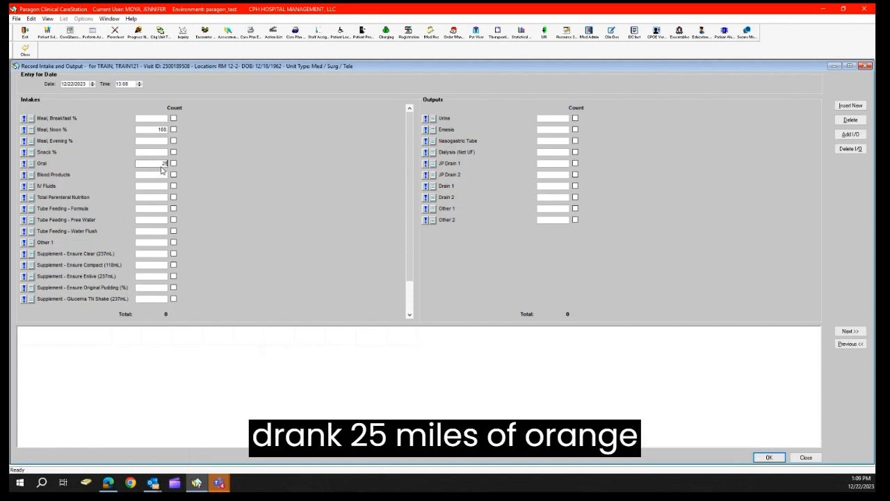
Attach a note reading "Orange juice" to the oral intake value.
{"action": "left_click", "coordinate": [32, 164]}
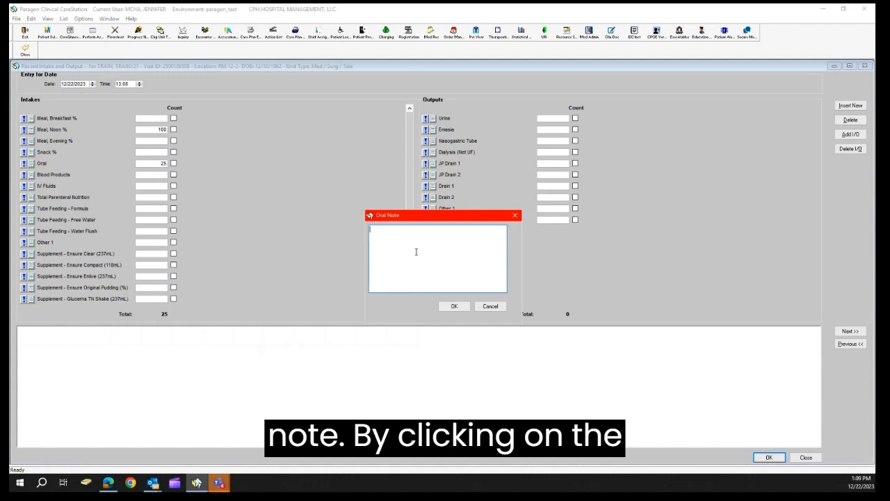
{"action": "type", "text": "O"}
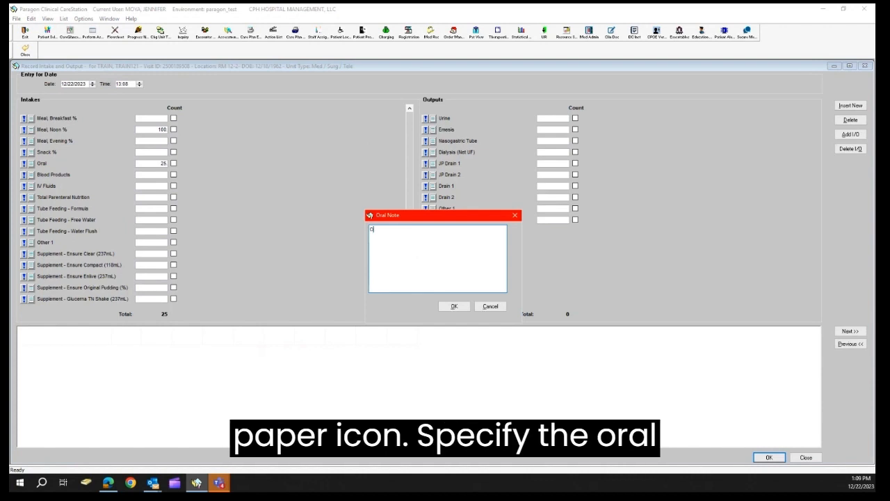
{"action": "type", "text": "range ju"}
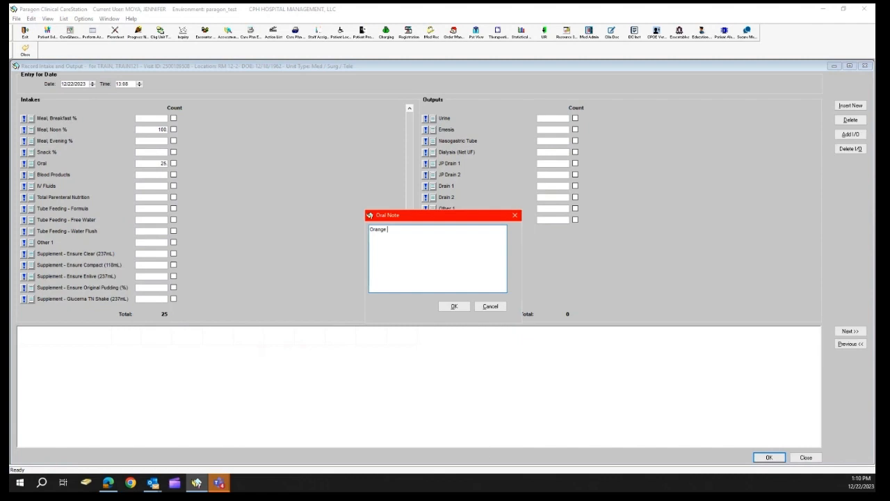
{"action": "type", "text": "ice"}
{"action": "left_click", "coordinate": [455, 307]}
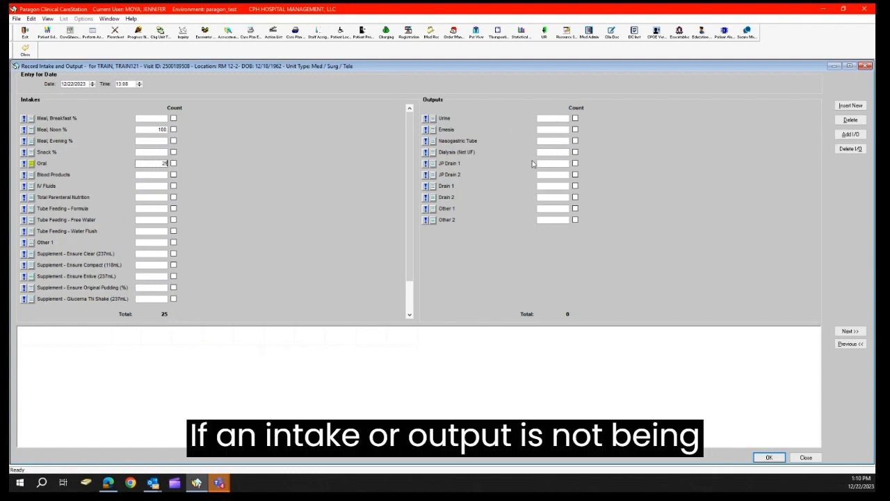
Record a urine output of 2 marked as a count and save the intake and output entry.
{"action": "left_click", "coordinate": [564, 121]}
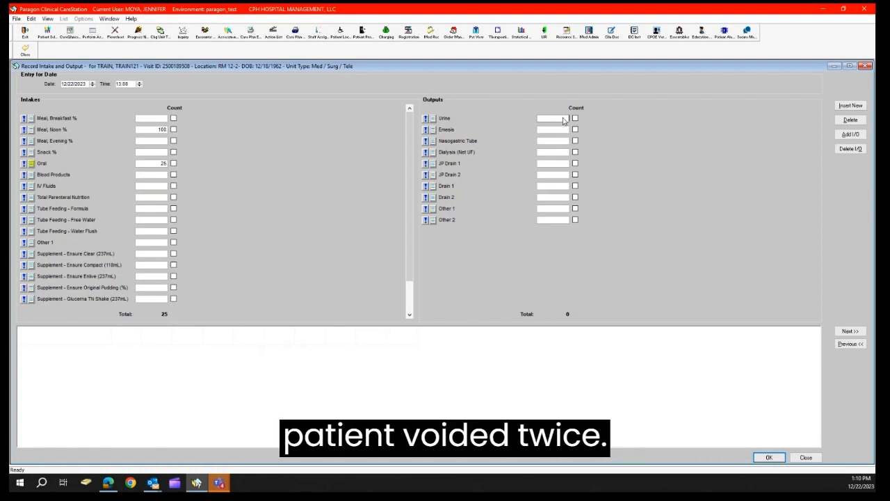
{"action": "type", "text": "2"}
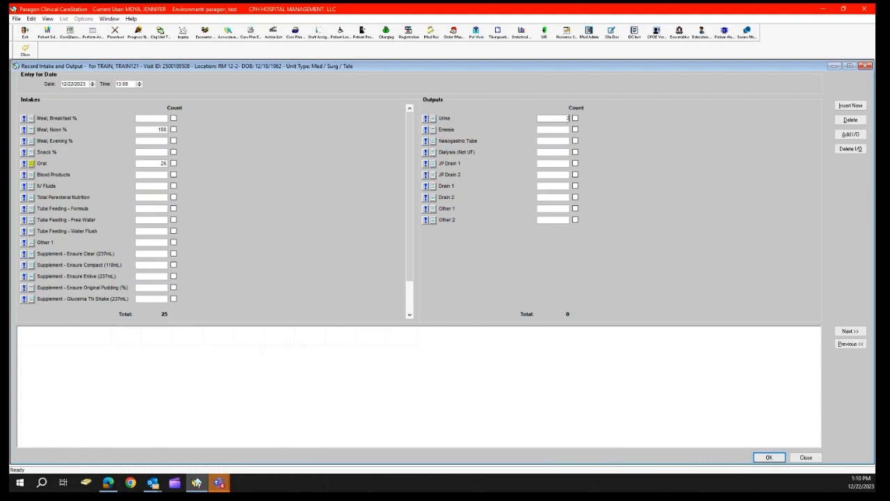
{"action": "left_click", "coordinate": [575, 119]}
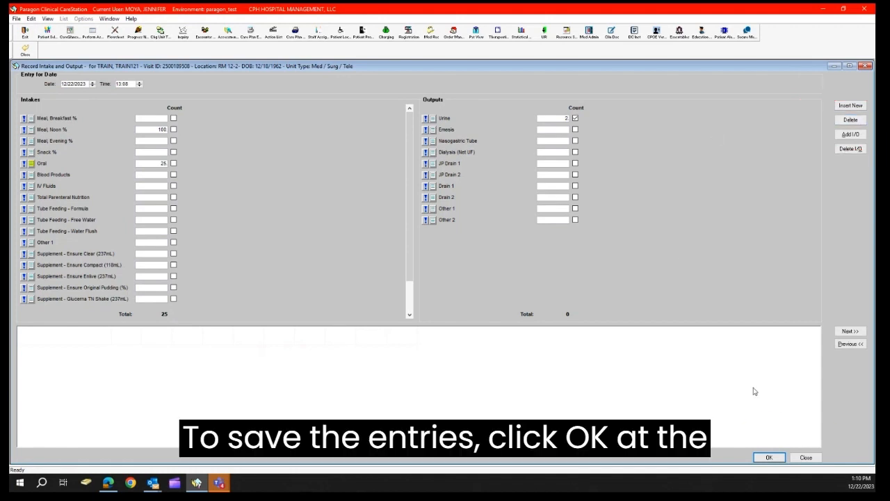
{"action": "left_click", "coordinate": [769, 457]}
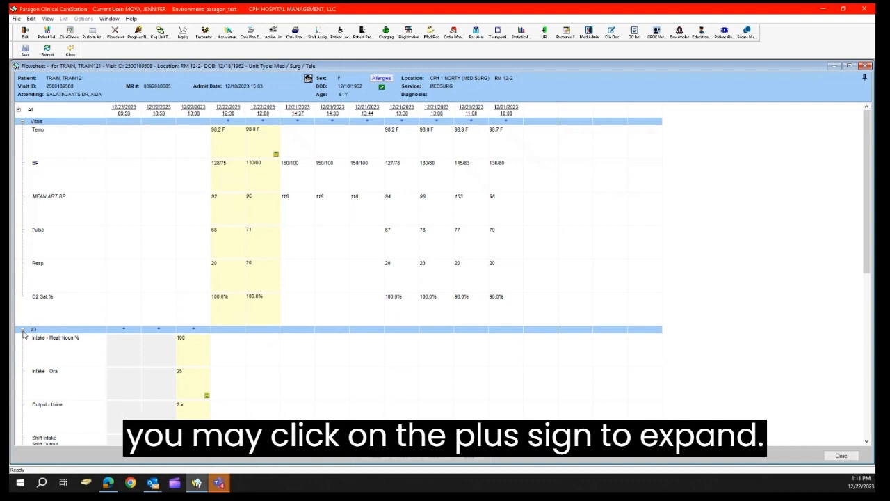
Add a new measurements entry with a blood glucose of 240 mg/dL and save it.
{"action": "scroll", "coordinate": [23, 335], "scroll_direction": "down", "scroll_amount": 3}
{"action": "scroll", "coordinate": [23, 335], "scroll_direction": "down", "scroll_amount": 3}
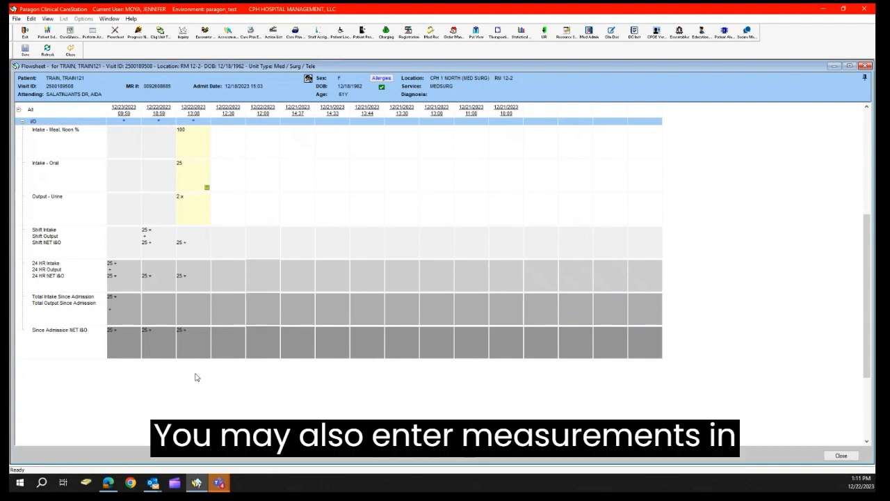
{"action": "right_click", "coordinate": [195, 378]}
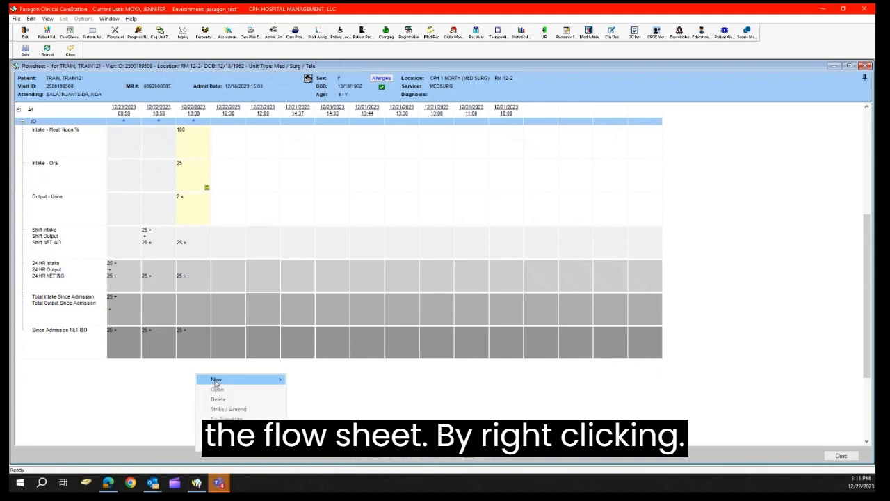
{"action": "mouse_move", "coordinate": [217, 382]}
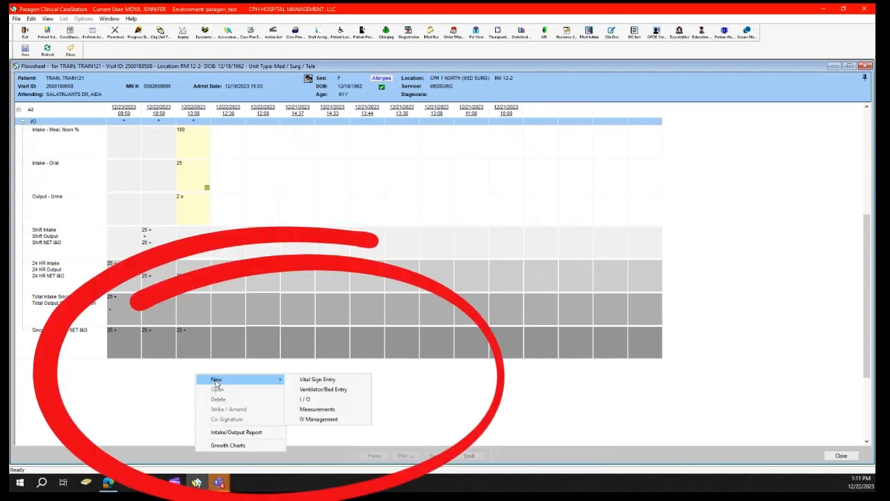
{"action": "left_click", "coordinate": [312, 411]}
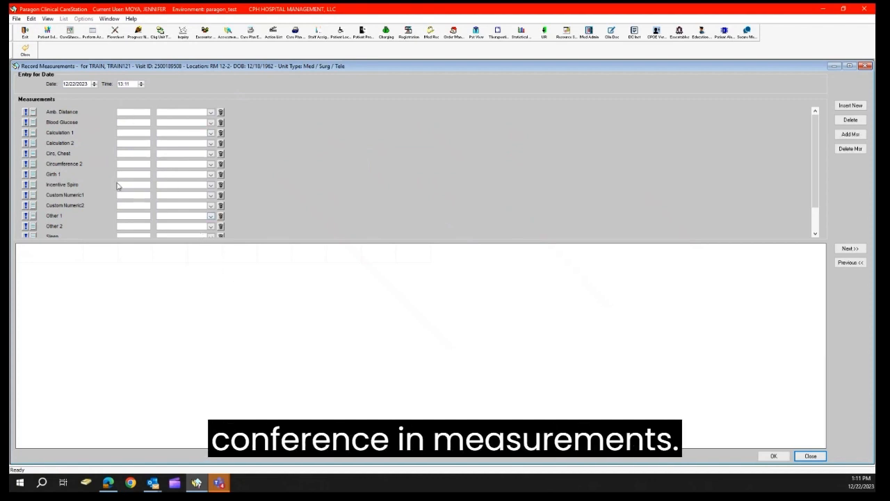
{"action": "left_click", "coordinate": [133, 124]}
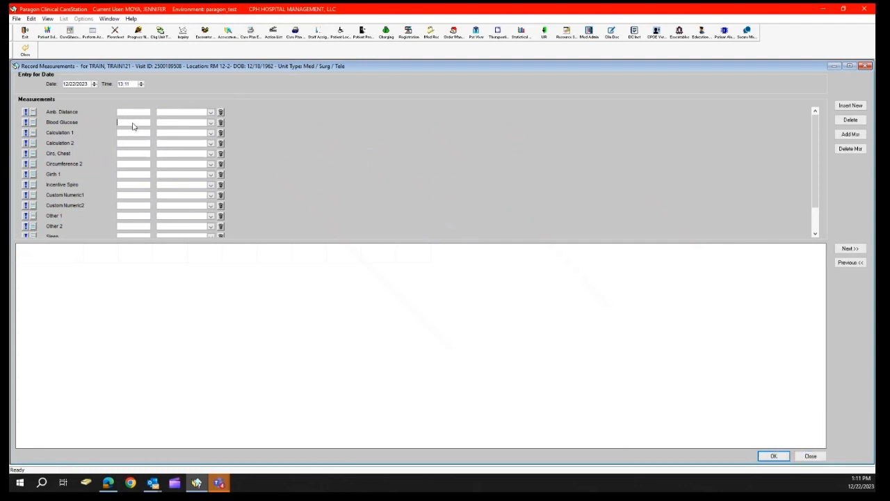
{"action": "type", "text": "240"}
{"action": "left_click", "coordinate": [211, 122]}
{"action": "left_click", "coordinate": [193, 142]}
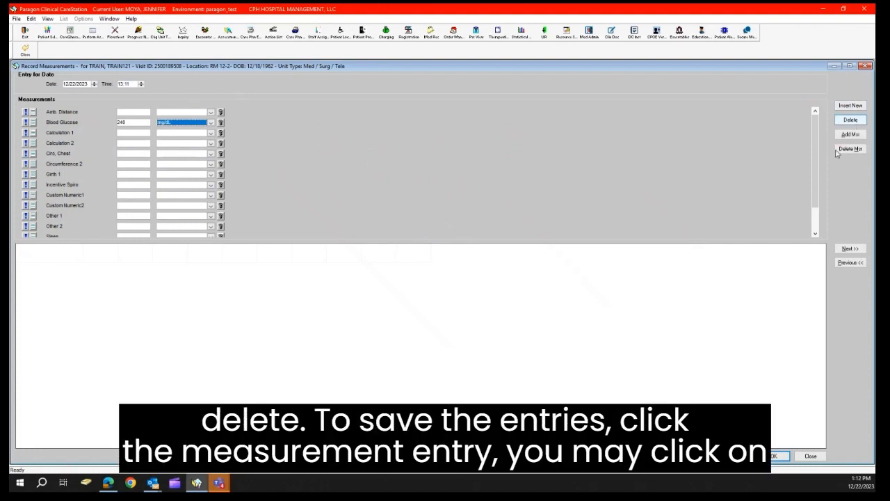
{"action": "left_click", "coordinate": [775, 457]}
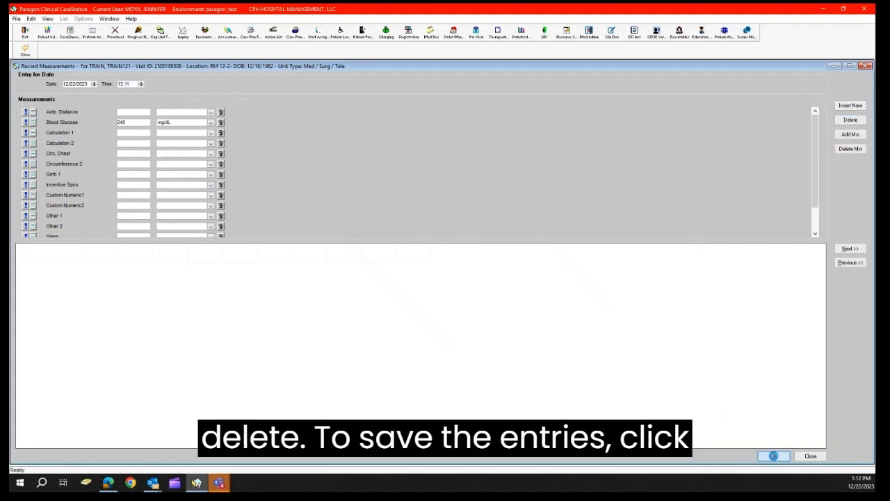
Expand the flowsheet's Measurement section to view its entries.
{"action": "scroll", "coordinate": [503, 345], "scroll_direction": "down", "scroll_amount": 3}
{"action": "scroll", "coordinate": [503, 346], "scroll_direction": "down", "scroll_amount": 3}
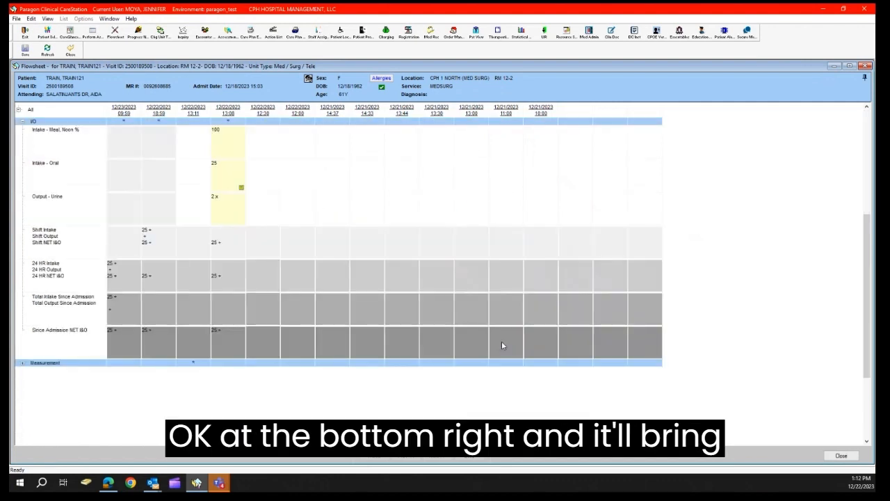
{"action": "scroll", "coordinate": [502, 341], "scroll_direction": "down", "scroll_amount": 3}
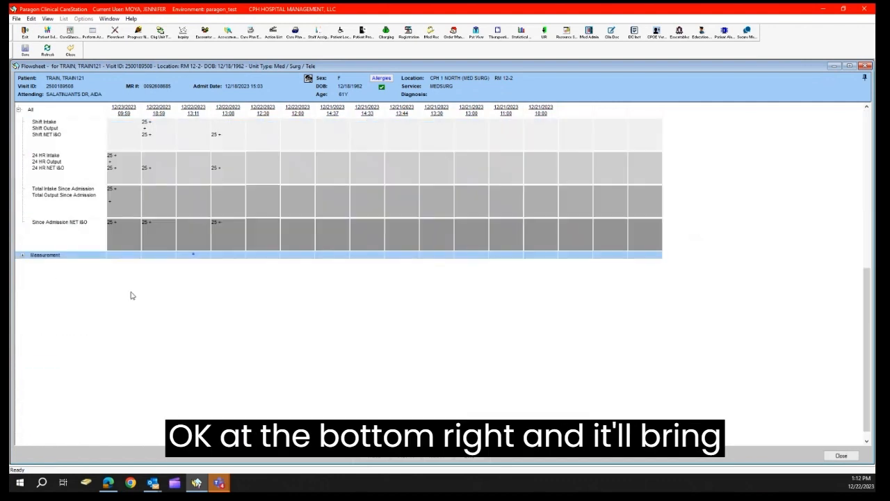
{"action": "left_click", "coordinate": [22, 256]}
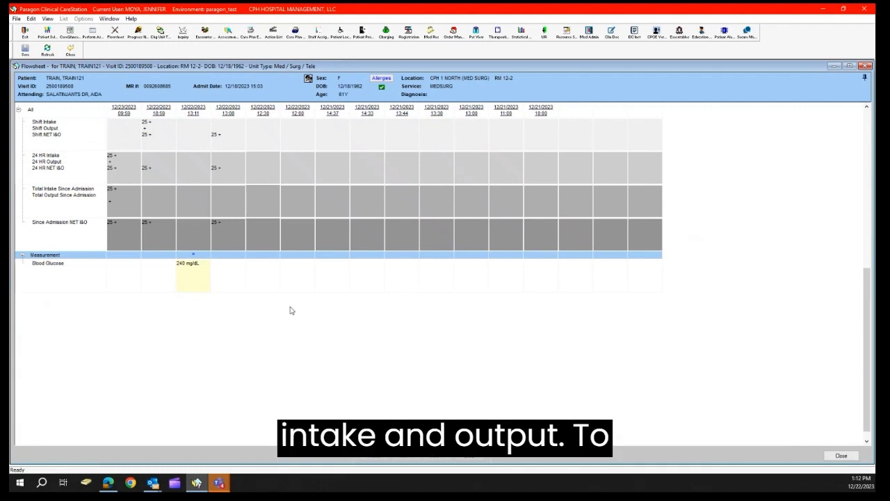
Start a new IV site entry in IV Management and set the IV site to Arm, Right.
{"action": "right_click", "coordinate": [354, 321]}
{"action": "mouse_move", "coordinate": [416, 325]}
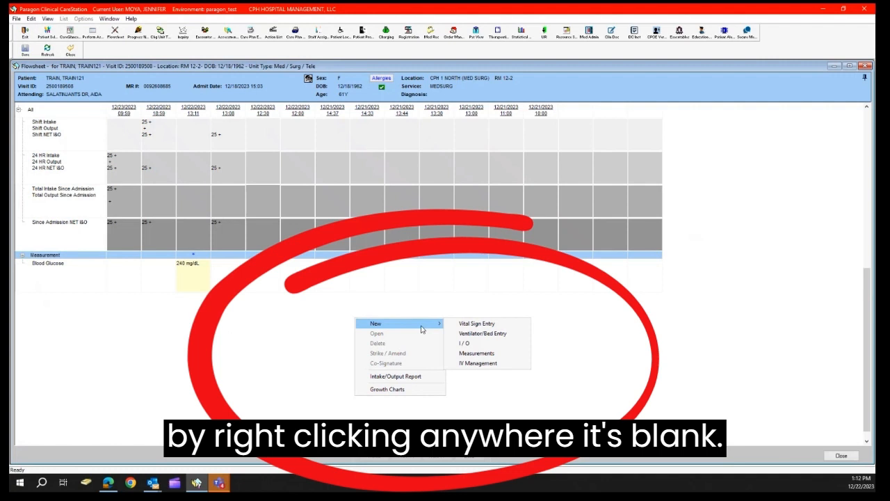
{"action": "left_click", "coordinate": [502, 363]}
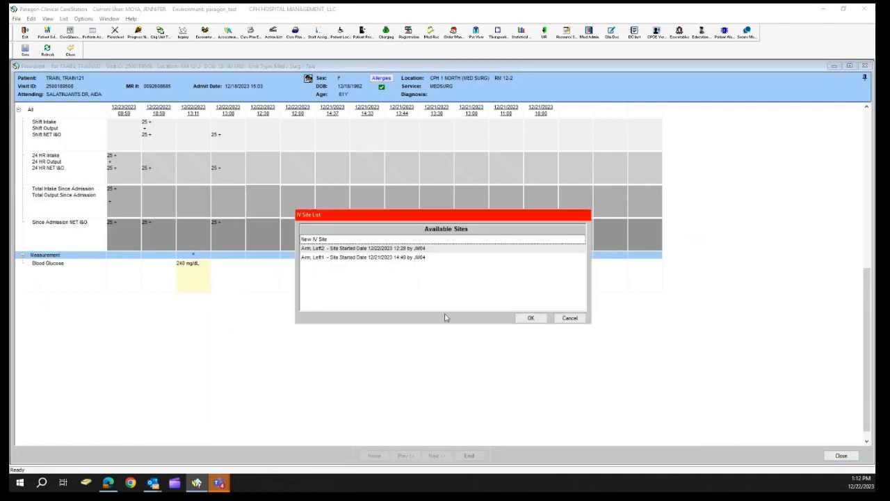
{"action": "left_click", "coordinate": [372, 239]}
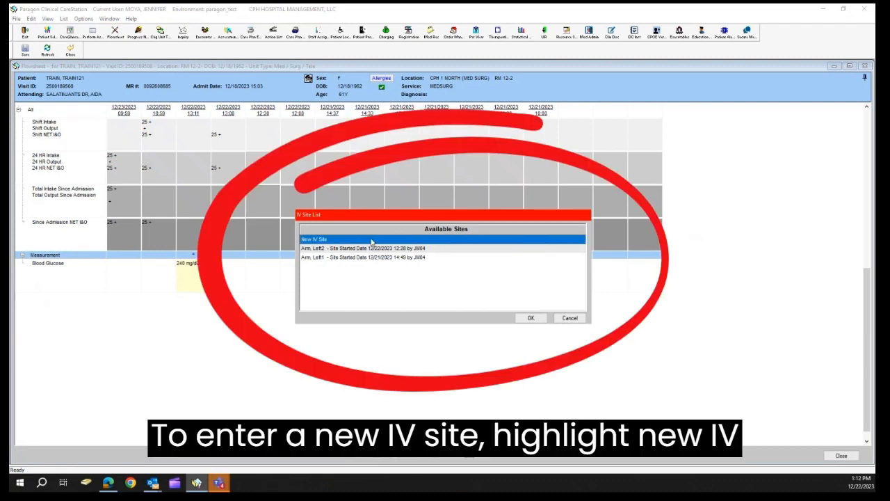
{"action": "left_click", "coordinate": [522, 317]}
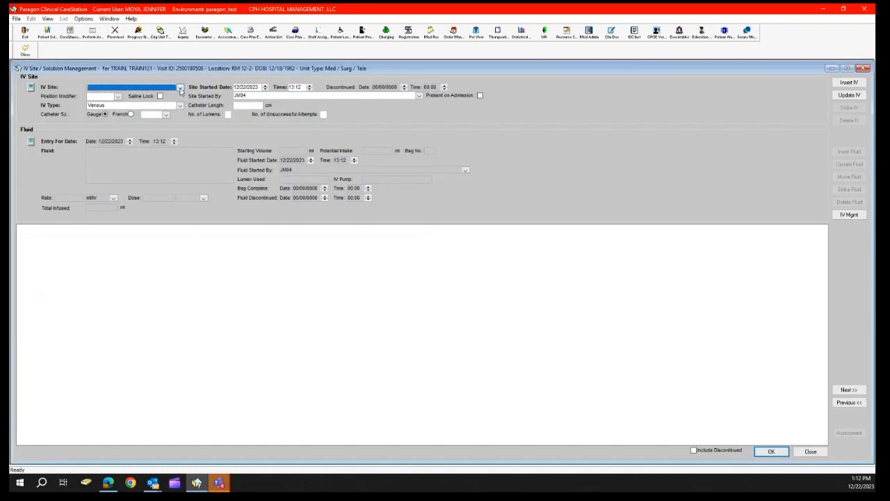
{"action": "left_click", "coordinate": [180, 89]}
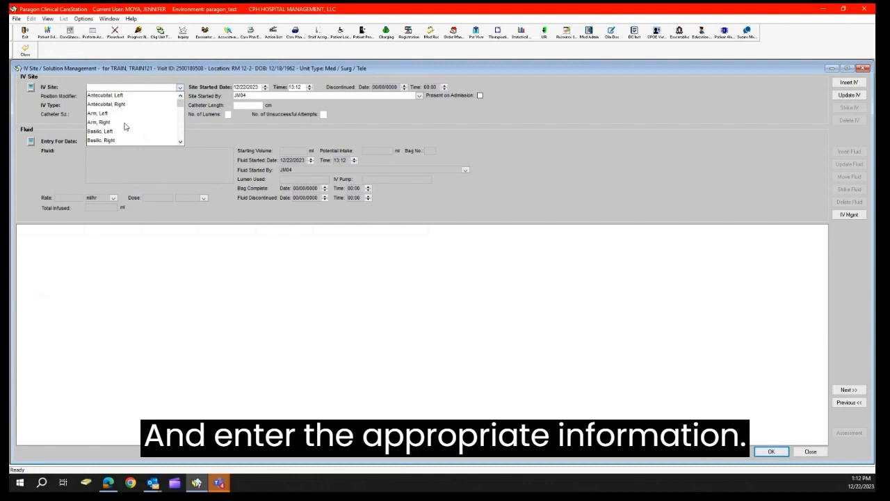
{"action": "left_click", "coordinate": [125, 123]}
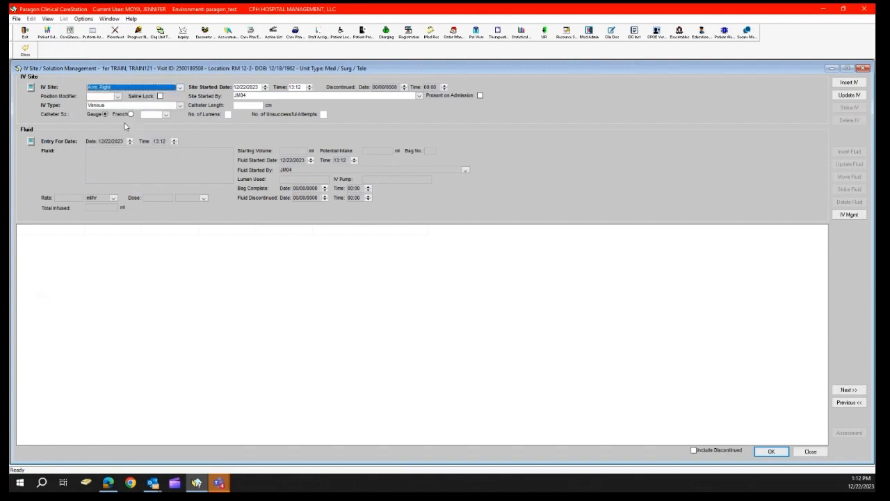
Keep Venous as the IV type and set the catheter size to 18 ga for the new site.
{"action": "left_click", "coordinate": [181, 106]}
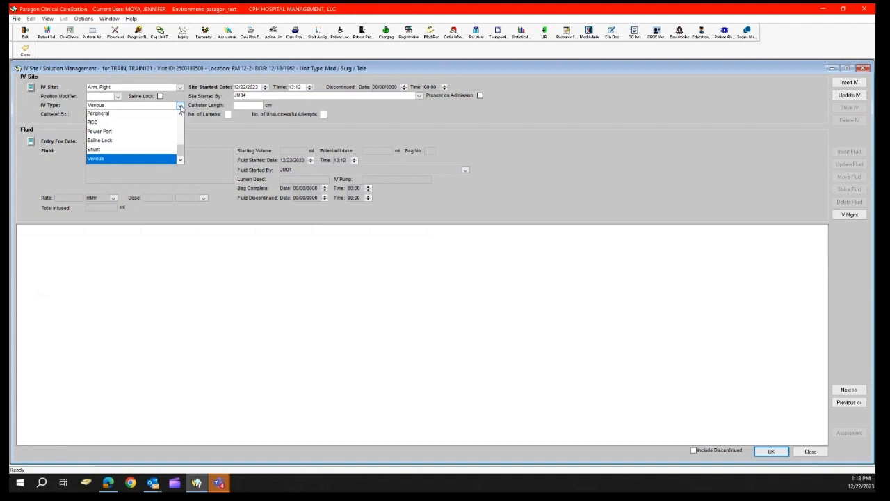
{"action": "scroll", "coordinate": [161, 123], "scroll_direction": "up", "scroll_amount": 3}
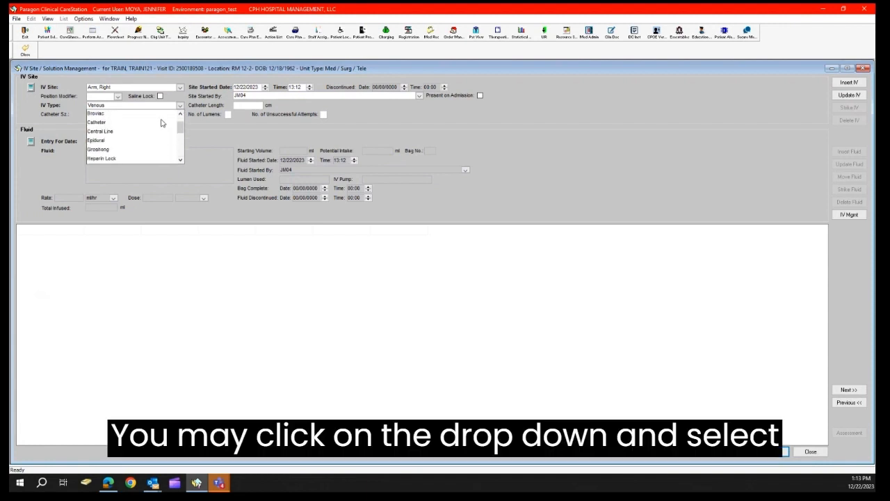
{"action": "scroll", "coordinate": [161, 124], "scroll_direction": "down", "scroll_amount": 3}
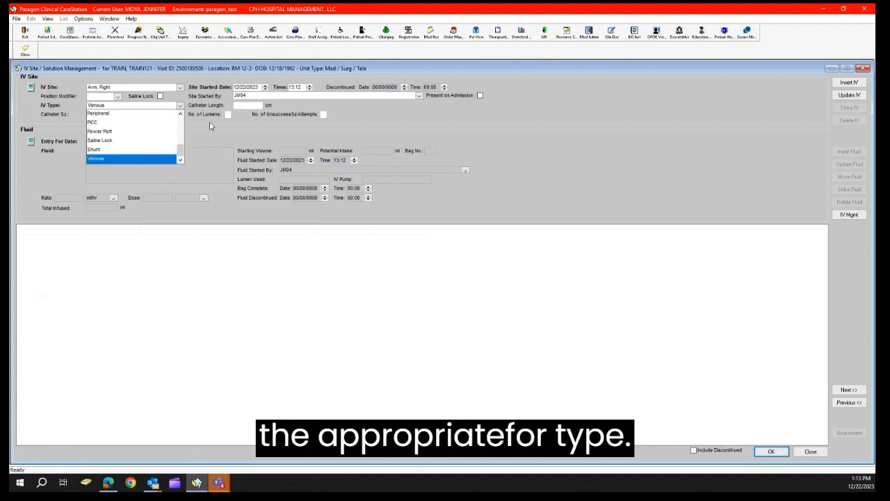
{"action": "left_click", "coordinate": [211, 126]}
{"action": "left_click", "coordinate": [165, 116]}
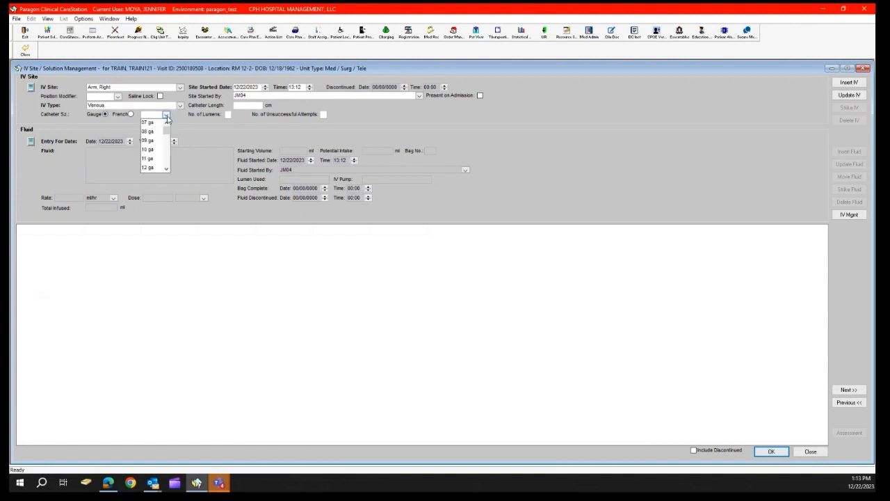
{"action": "scroll", "coordinate": [155, 142], "scroll_direction": "down", "scroll_amount": 3}
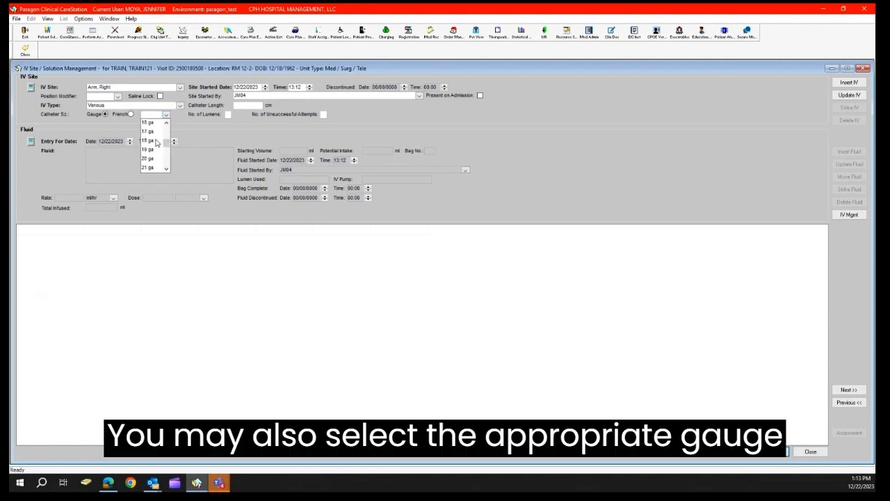
{"action": "left_click", "coordinate": [151, 141]}
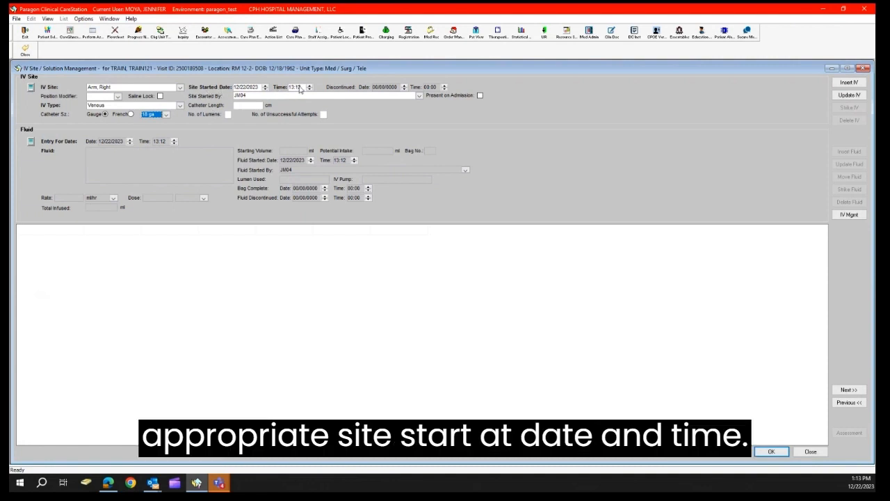
Look through the choices for who started the site and view the IV note for Arm, Right.
{"action": "left_click", "coordinate": [420, 96]}
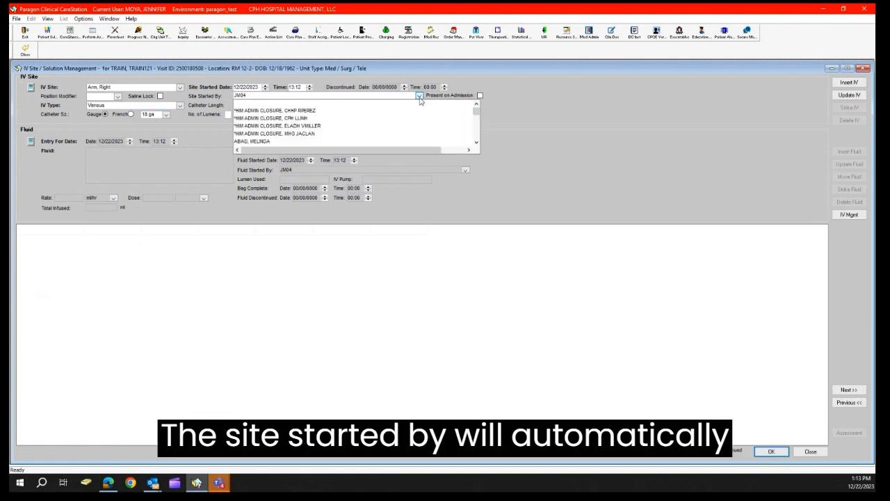
{"action": "scroll", "coordinate": [395, 112], "scroll_direction": "down", "scroll_amount": 2}
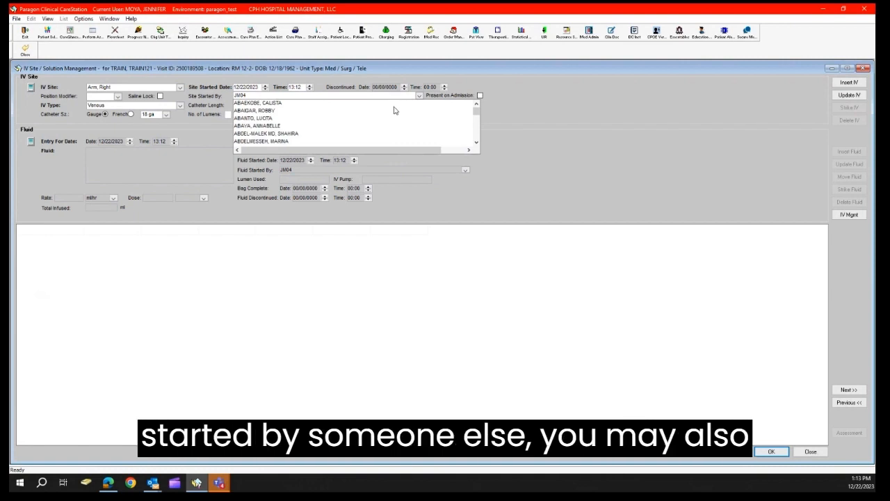
{"action": "scroll", "coordinate": [395, 112], "scroll_direction": "up", "scroll_amount": 2}
{"action": "left_click", "coordinate": [413, 97]}
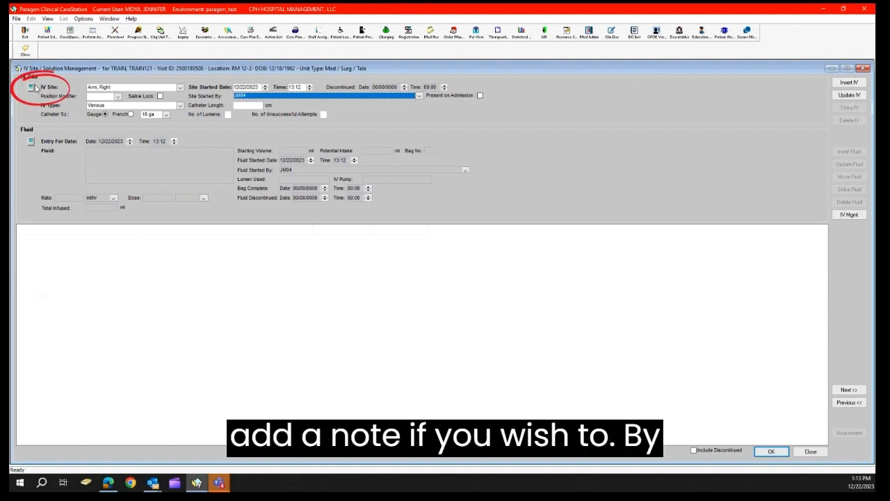
{"action": "left_click", "coordinate": [31, 89]}
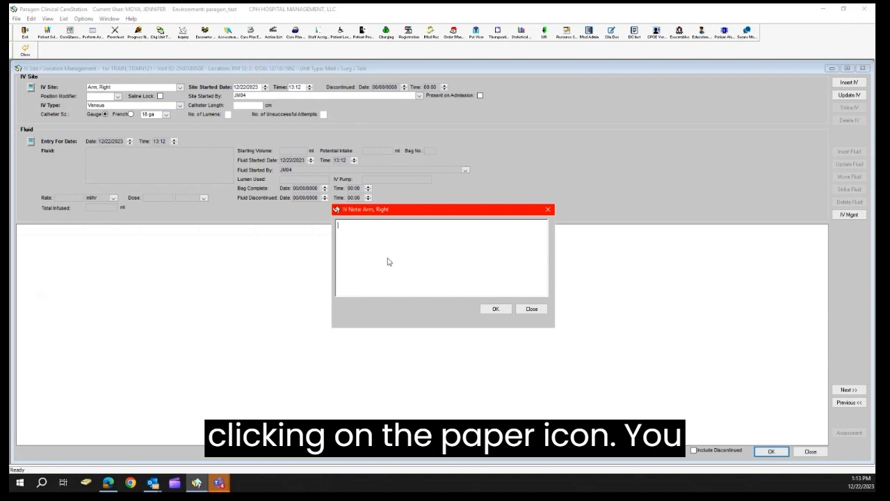
{"action": "left_click", "coordinate": [505, 313]}
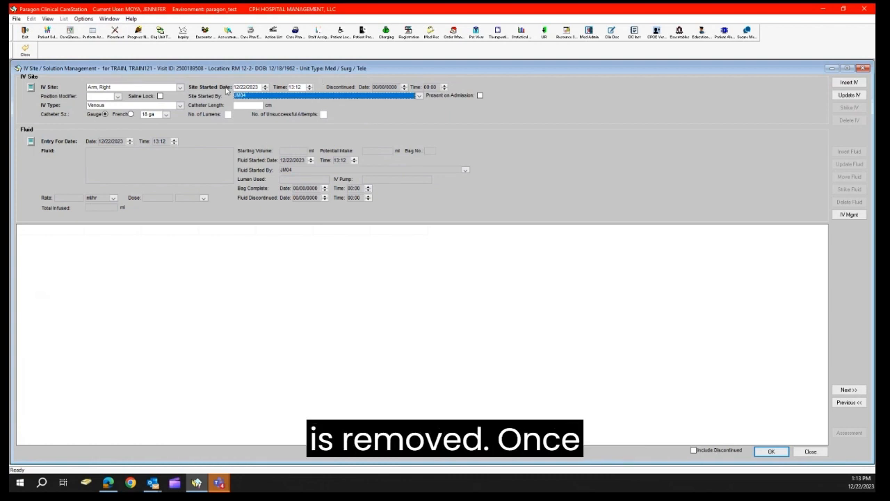
Save the new Arm, Right IV site and return to the flowsheet.
{"action": "left_click", "coordinate": [772, 452]}
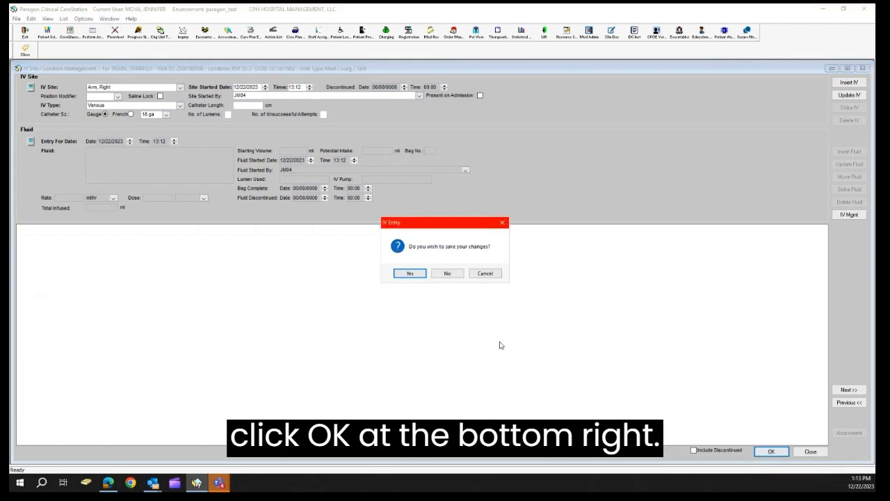
{"action": "left_click", "coordinate": [412, 275]}
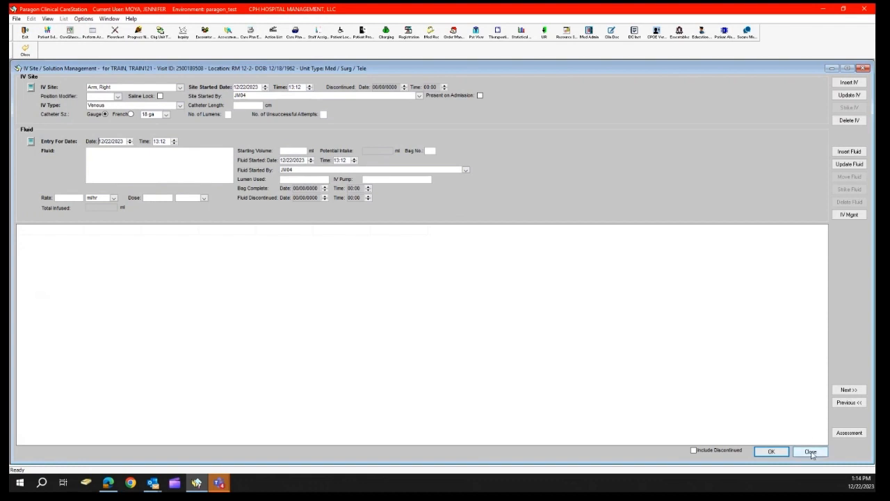
{"action": "left_click", "coordinate": [810, 451]}
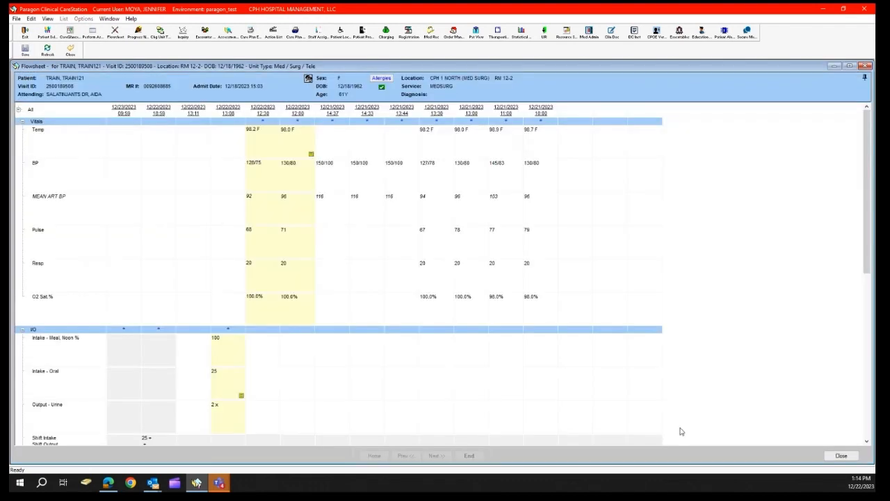
Reopen IV Management and open the existing Arm, Left1 site started on 12/21/2023 at 14:49.
{"action": "scroll", "coordinate": [467, 393], "scroll_direction": "down", "scroll_amount": 5}
{"action": "scroll", "coordinate": [467, 393], "scroll_direction": "down", "scroll_amount": 3}
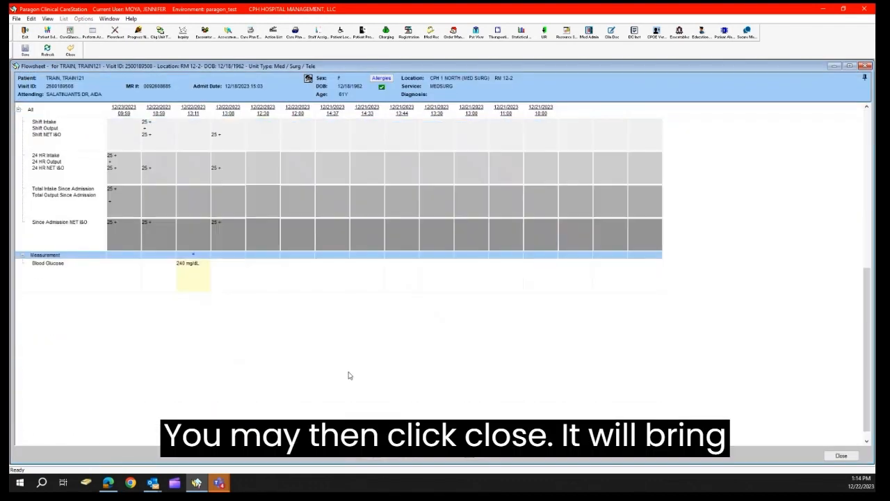
{"action": "right_click", "coordinate": [327, 327]}
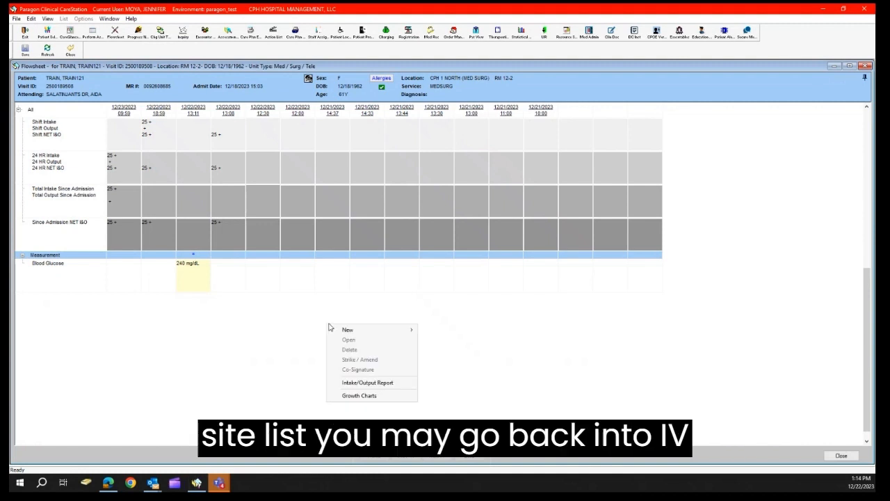
{"action": "mouse_move", "coordinate": [350, 330]}
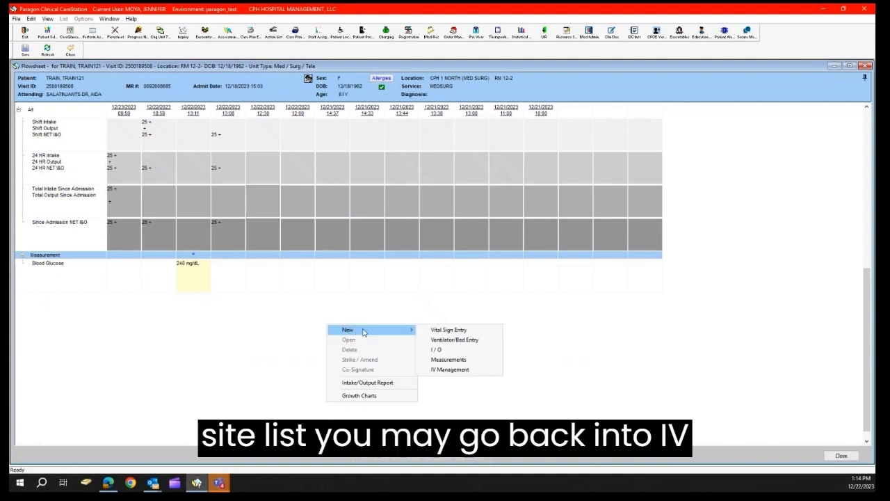
{"action": "left_click", "coordinate": [470, 376]}
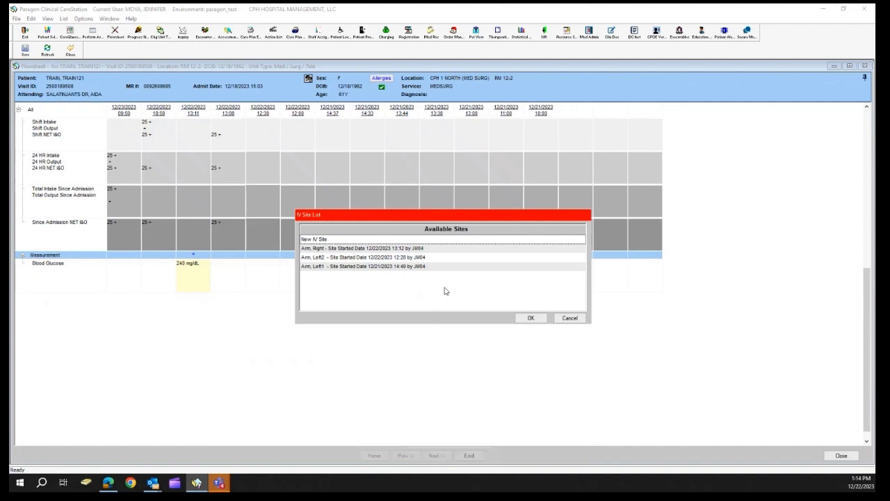
{"action": "left_click", "coordinate": [394, 268]}
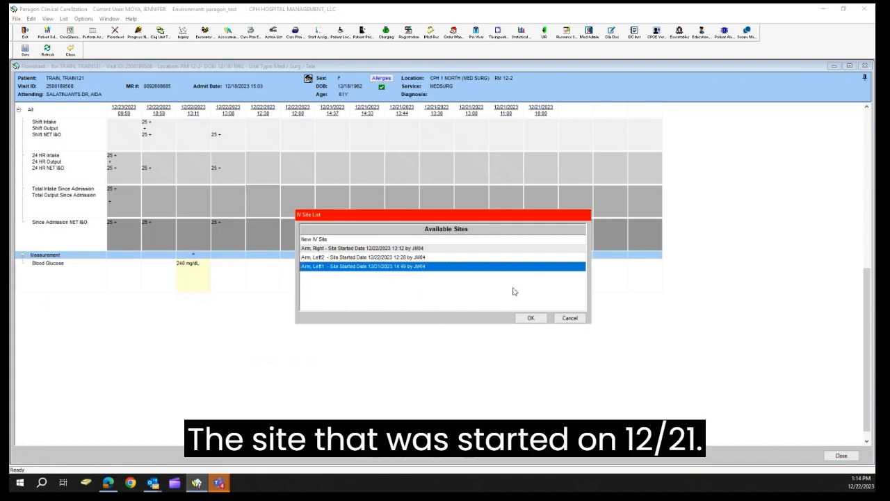
{"action": "left_click", "coordinate": [531, 319]}
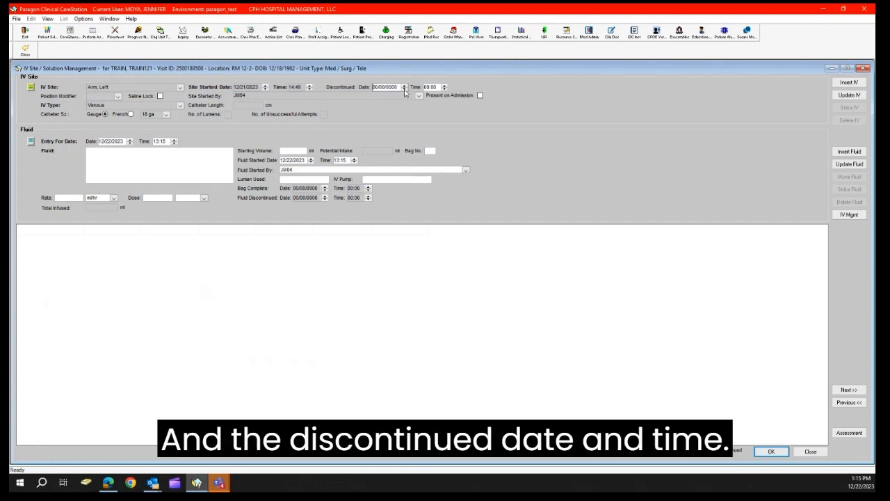
Set the site's discontinued date to 11/22/2023 and time to 12:15, and try to save the changes.
{"action": "left_click", "coordinate": [404, 89]}
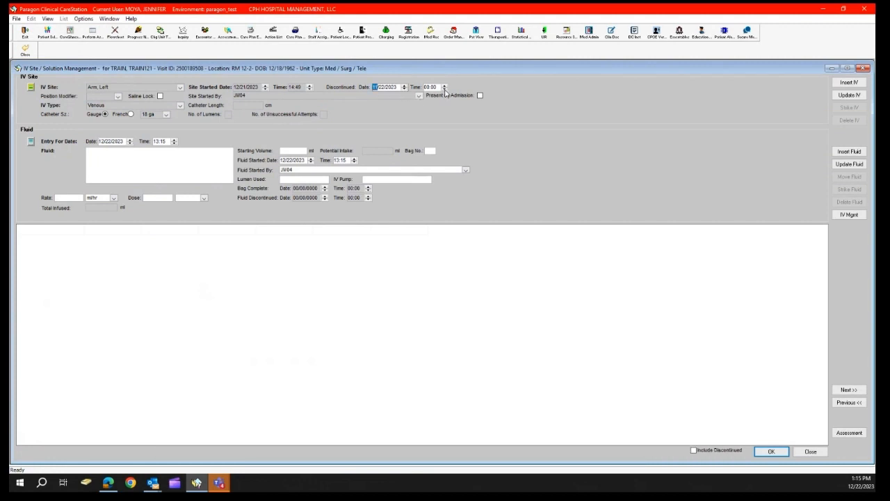
{"action": "left_click", "coordinate": [445, 90]}
{"action": "left_click", "coordinate": [444, 89]}
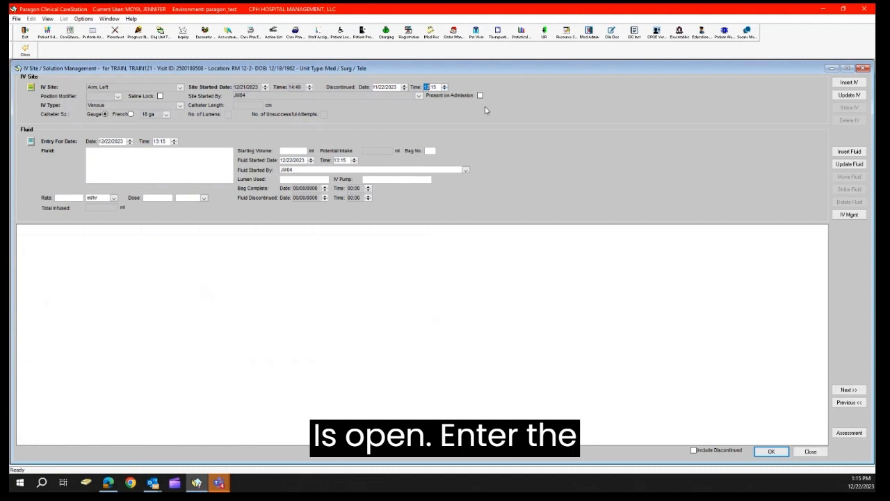
{"action": "left_click", "coordinate": [783, 454]}
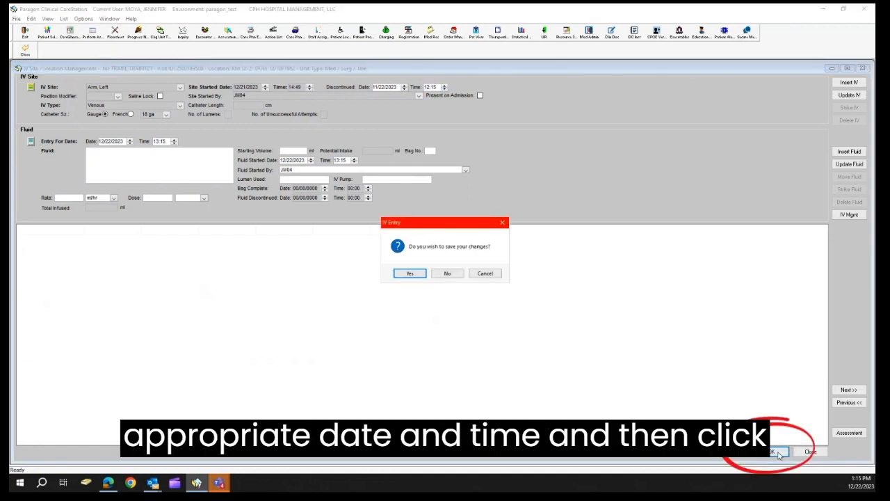
{"action": "left_click", "coordinate": [414, 273]}
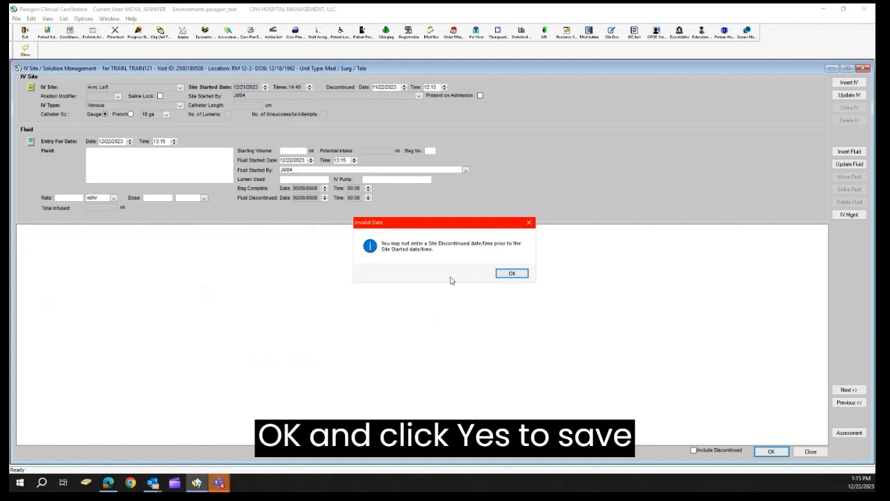
{"action": "left_click", "coordinate": [511, 273]}
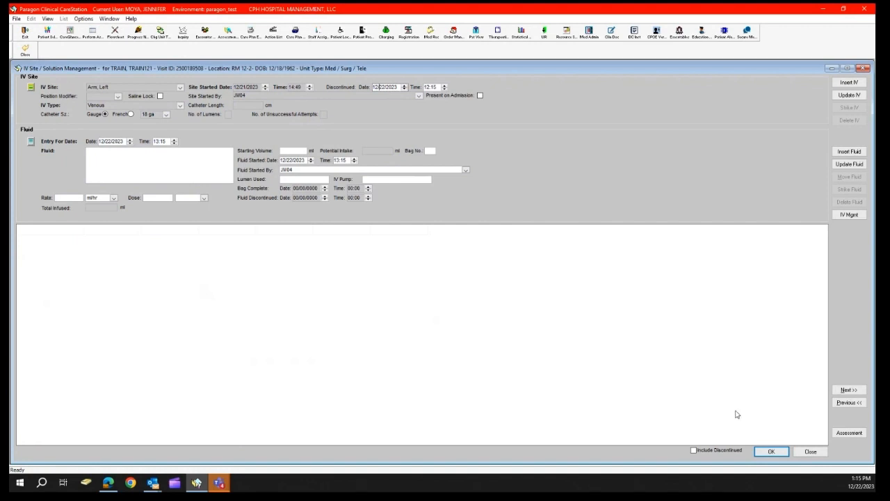
Save the site with the discontinued date corrected to 12/22/2023, and close the IV entry and flowsheet.
{"action": "left_click", "coordinate": [764, 453]}
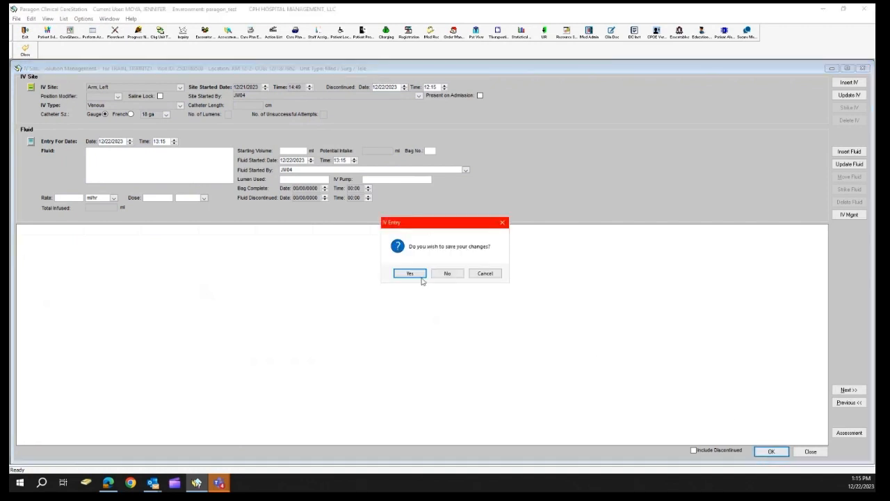
{"action": "left_click", "coordinate": [417, 276]}
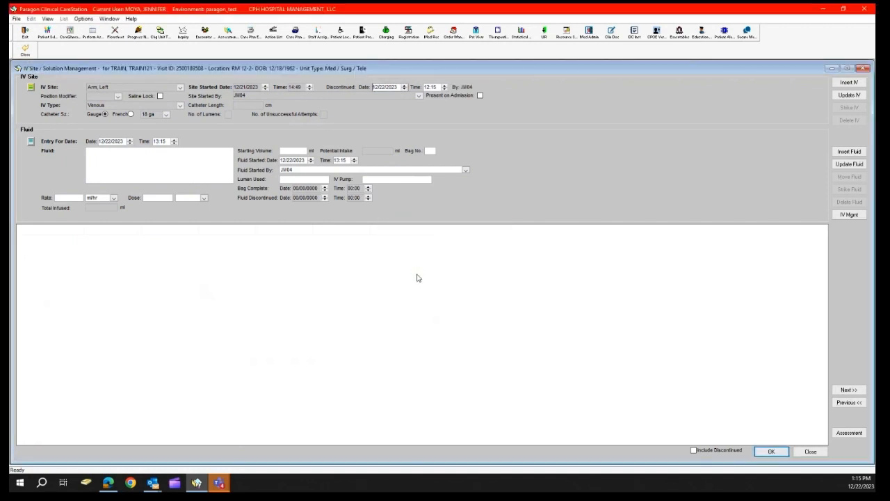
{"action": "left_click", "coordinate": [810, 451]}
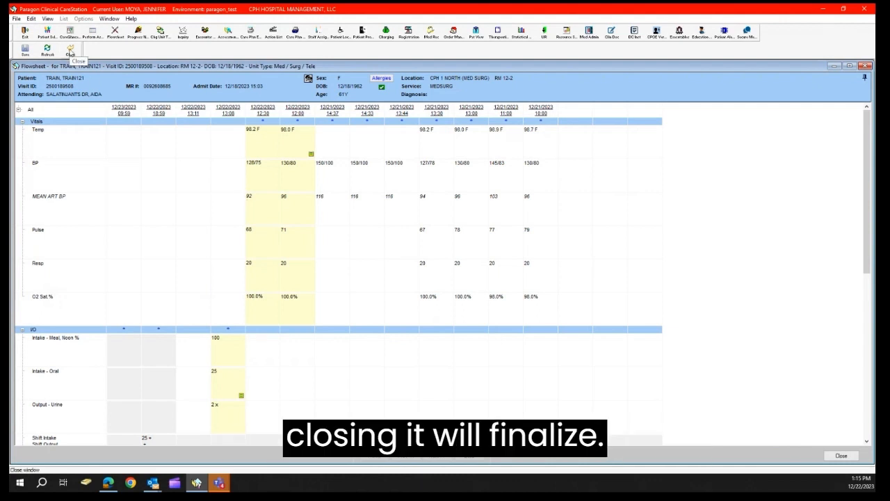
{"action": "left_click", "coordinate": [70, 52]}
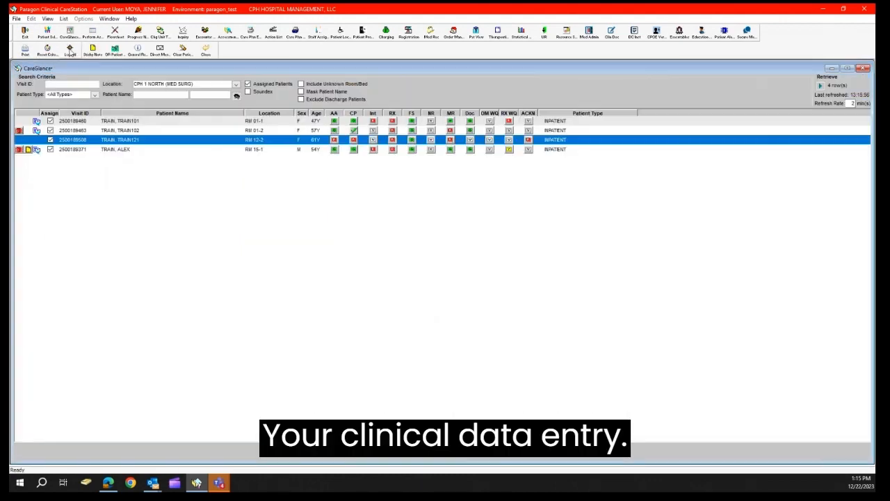